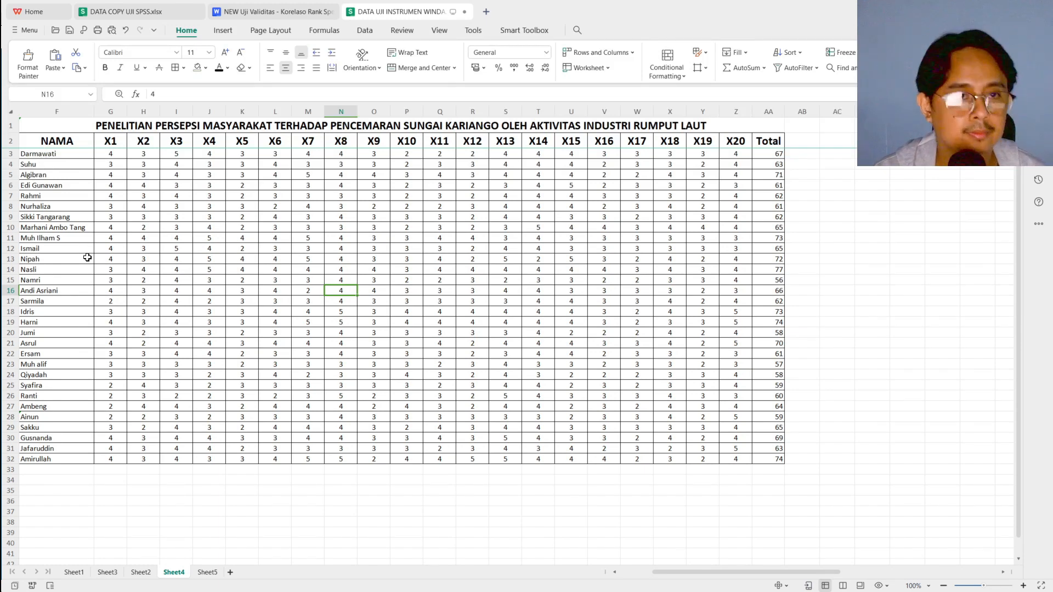
# Examine the questionnaire scores on Sheet4, and the correlation table and its validity decision criteria on Sheet5
pyautogui.hscroll(-2, 87, 257)
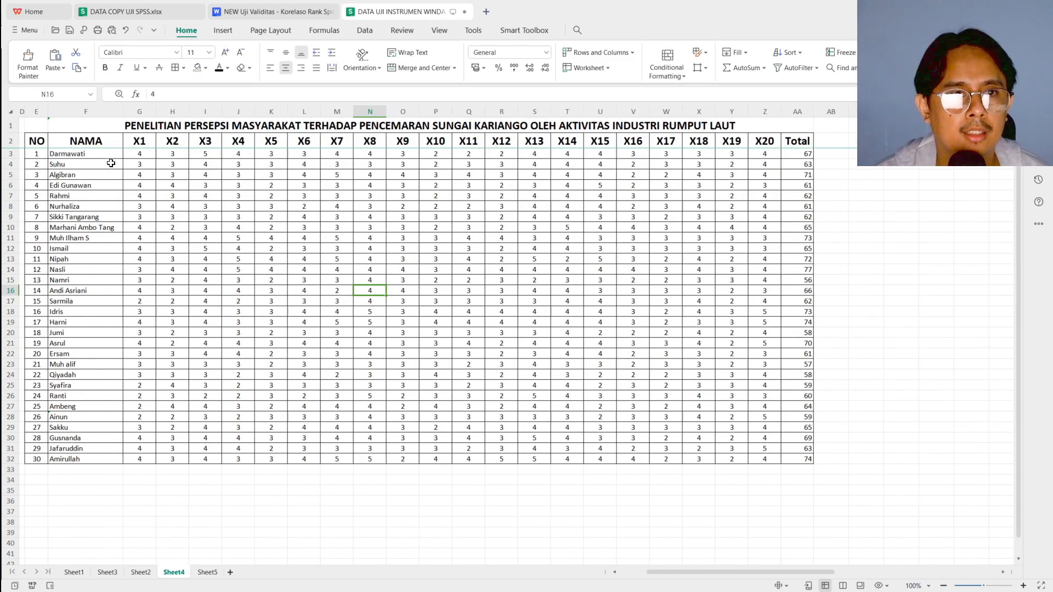
pyautogui.hscroll(2, 109, 159)
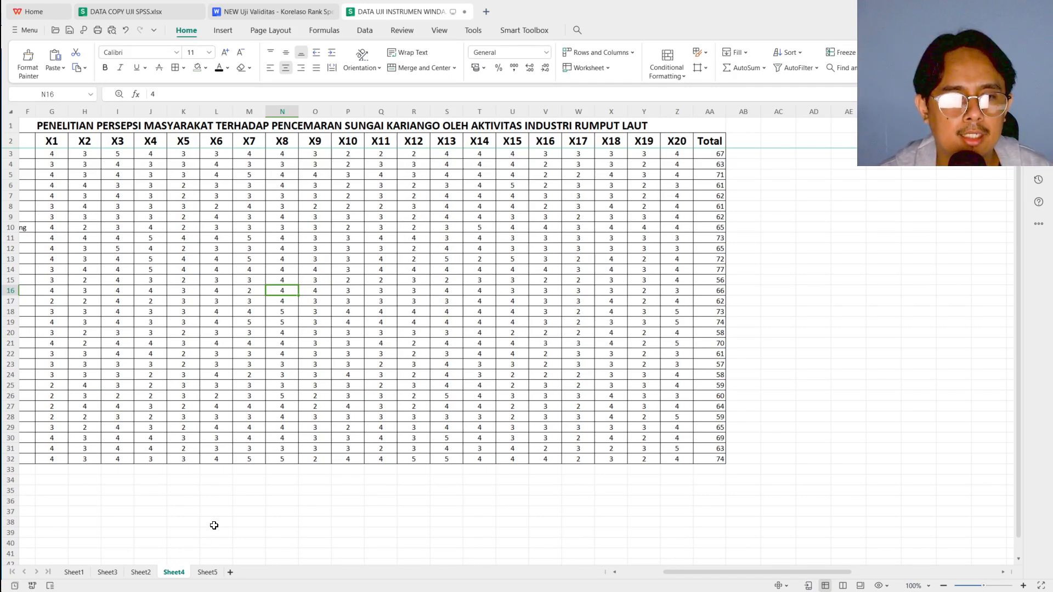
pyautogui.click(208, 573)
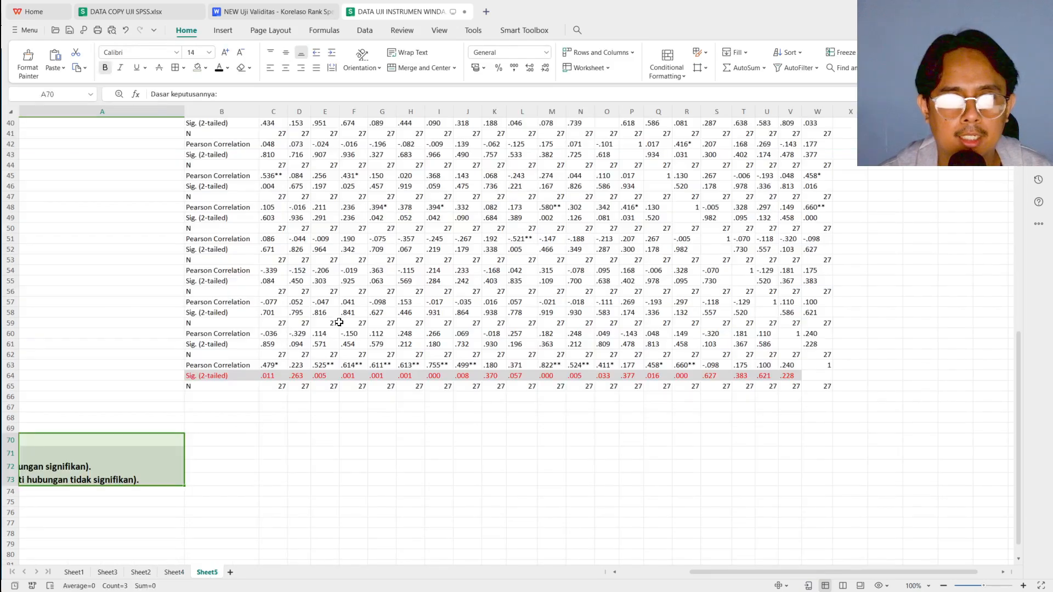
pyautogui.scroll(3, 497, 227)
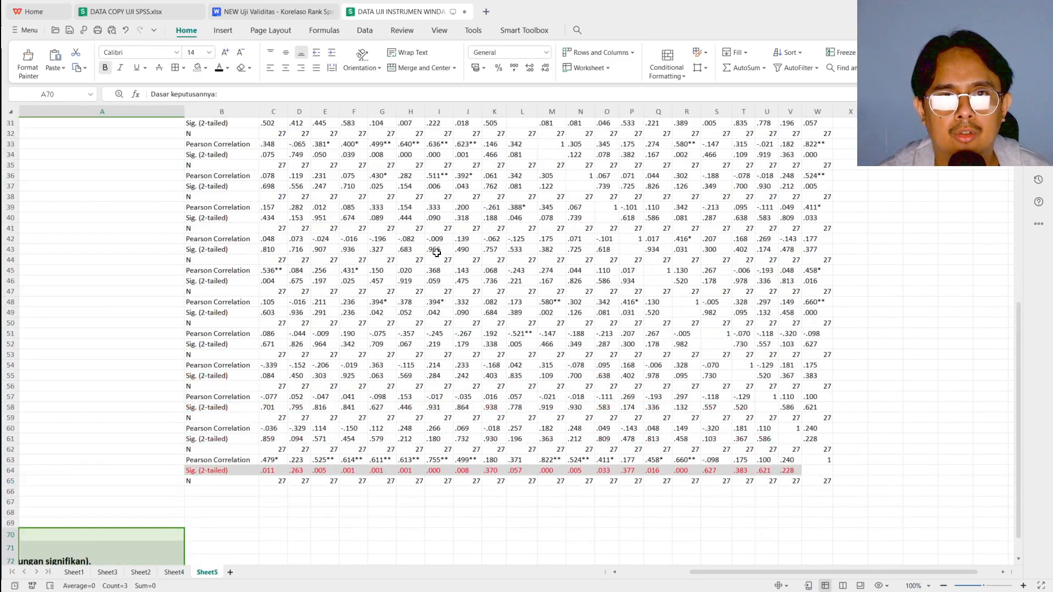
pyautogui.scroll(4, 442, 237)
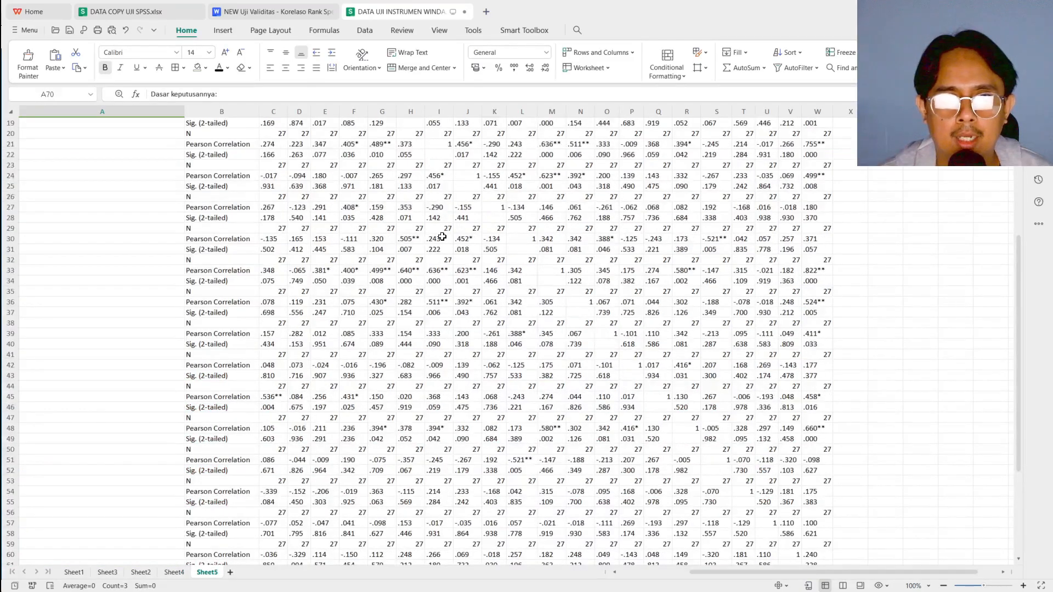
pyautogui.scroll(-6, 429, 304)
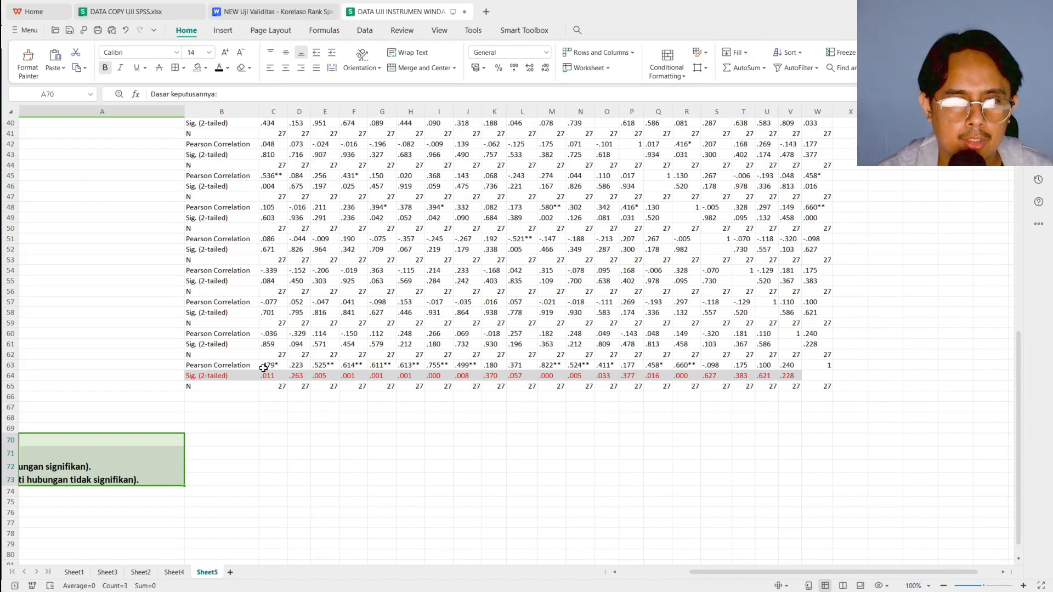
pyautogui.hscroll(-2, 269, 380)
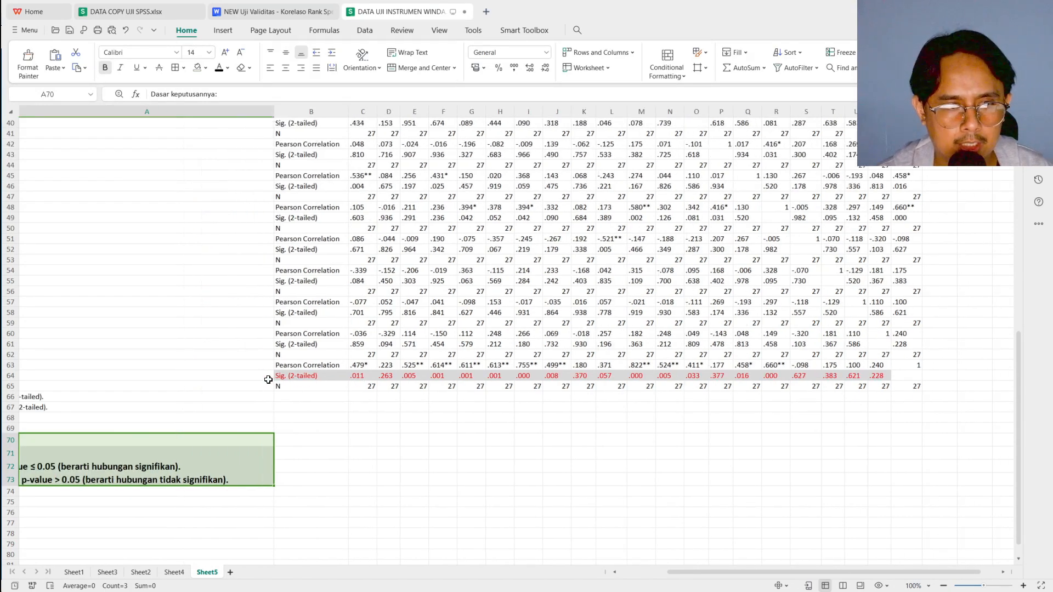
pyautogui.hscroll(-3, 268, 380)
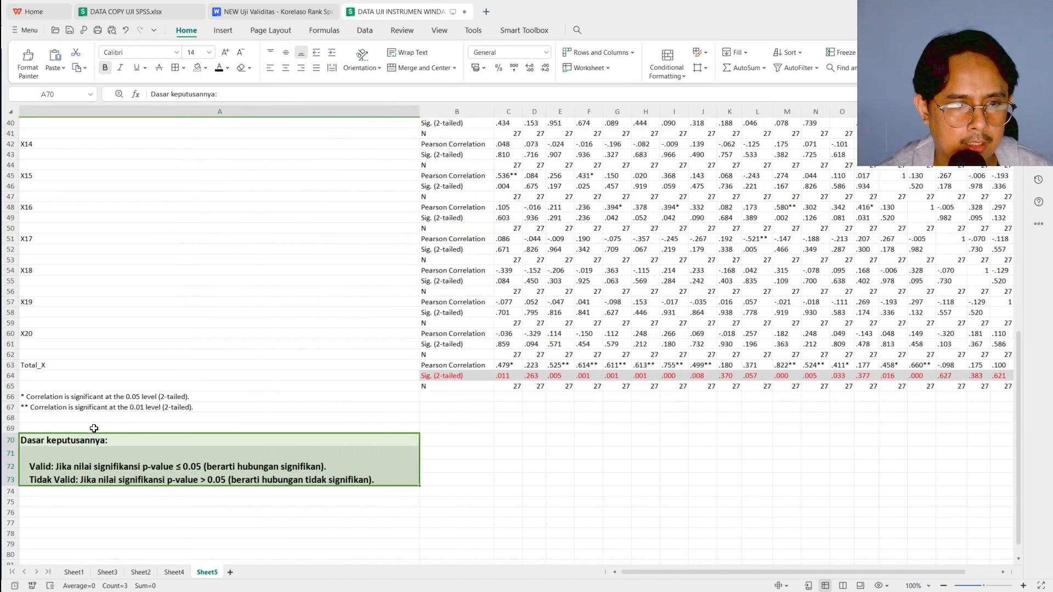
pyautogui.click(79, 452)
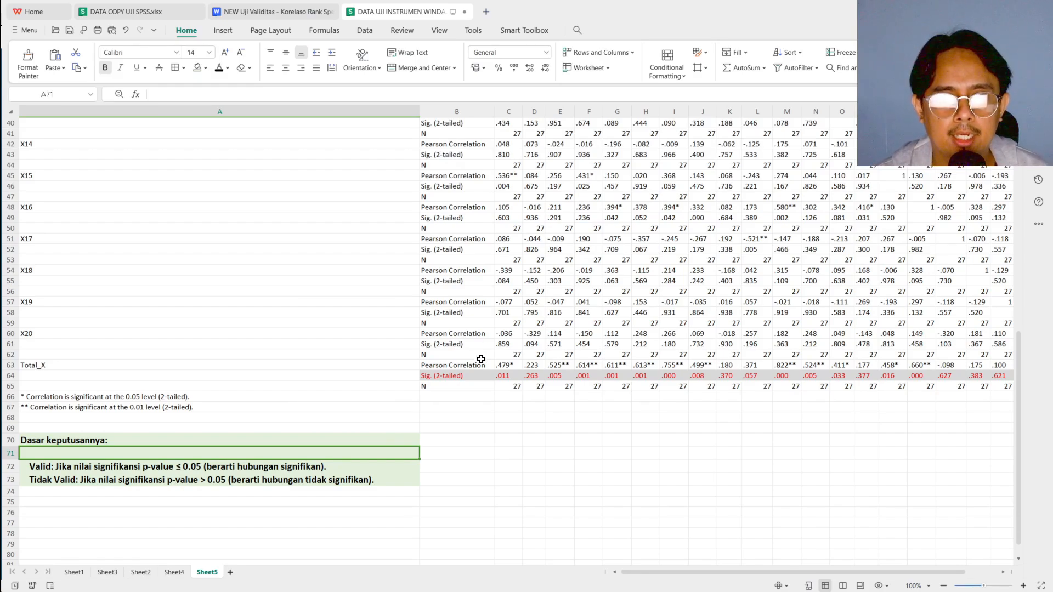
# Change the font colour of the X01 to X20 column headings above the correlation table to red
pyautogui.hscroll(5, 481, 360)
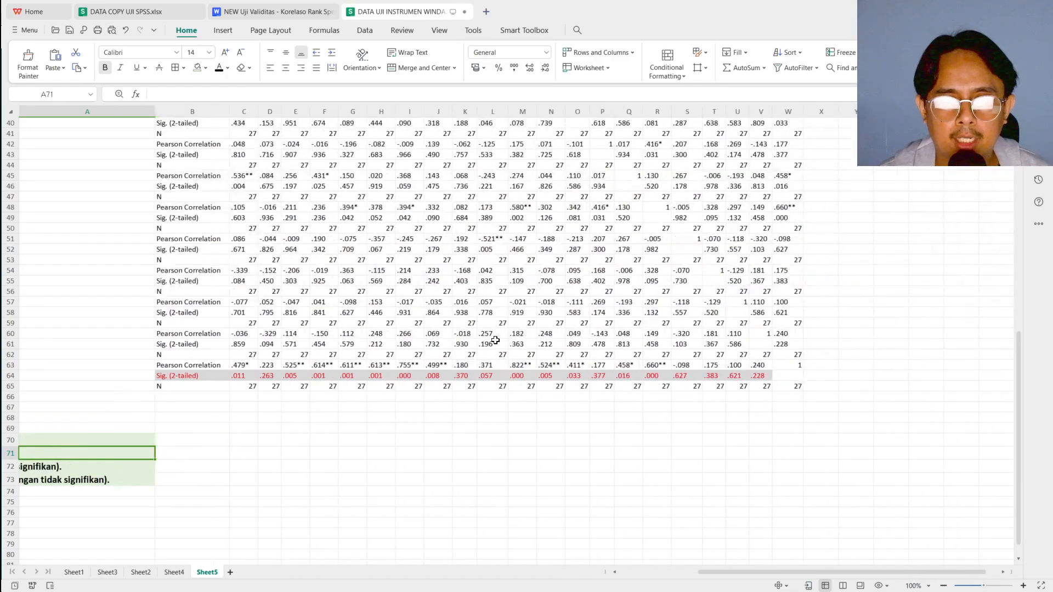
pyautogui.scroll(2, 585, 317)
pyautogui.scroll(6, 585, 317)
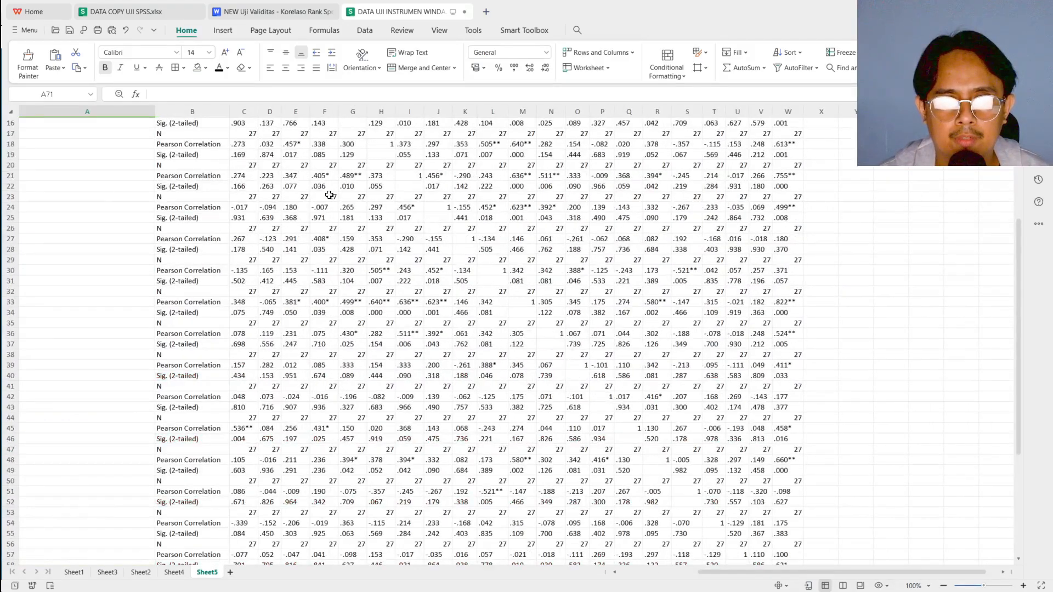
pyautogui.scroll(5, 381, 234)
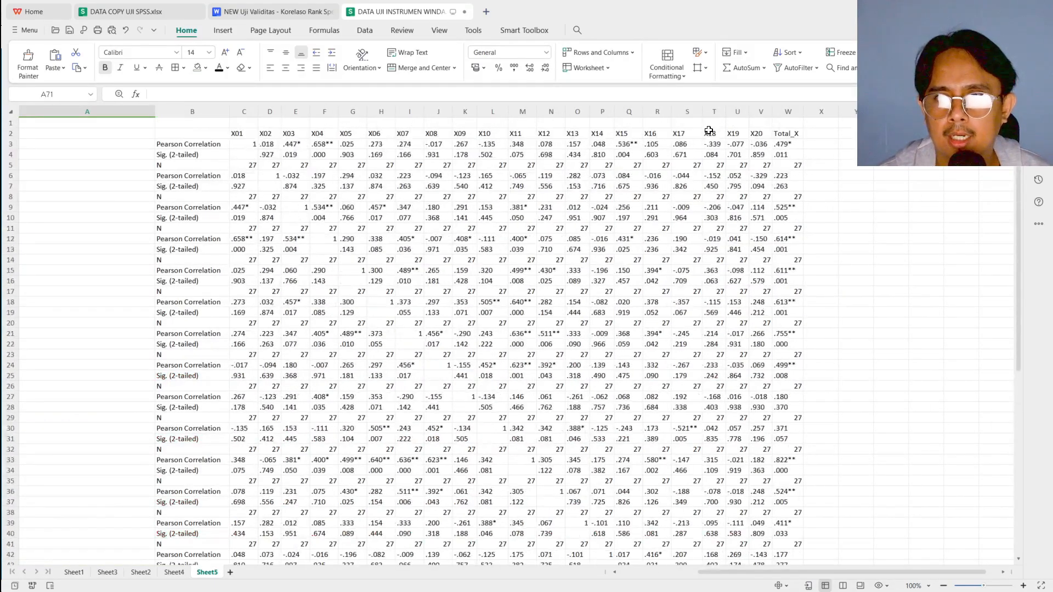
pyautogui.click(762, 135)
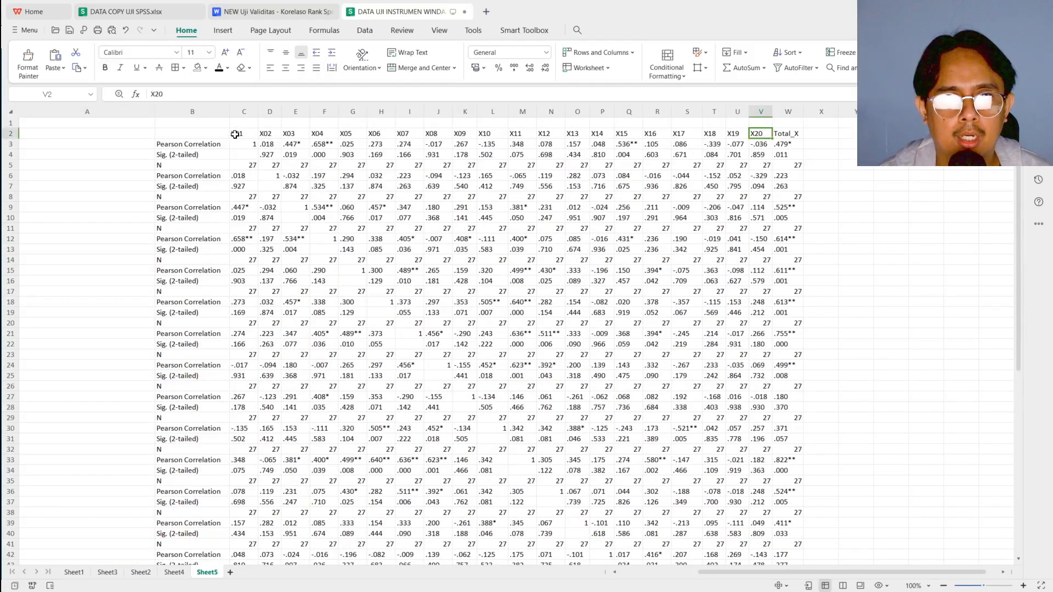
pyautogui.moveTo(236, 134); pyautogui.dragTo(270, 134)
pyautogui.moveTo(382, 133); pyautogui.dragTo(759, 134)
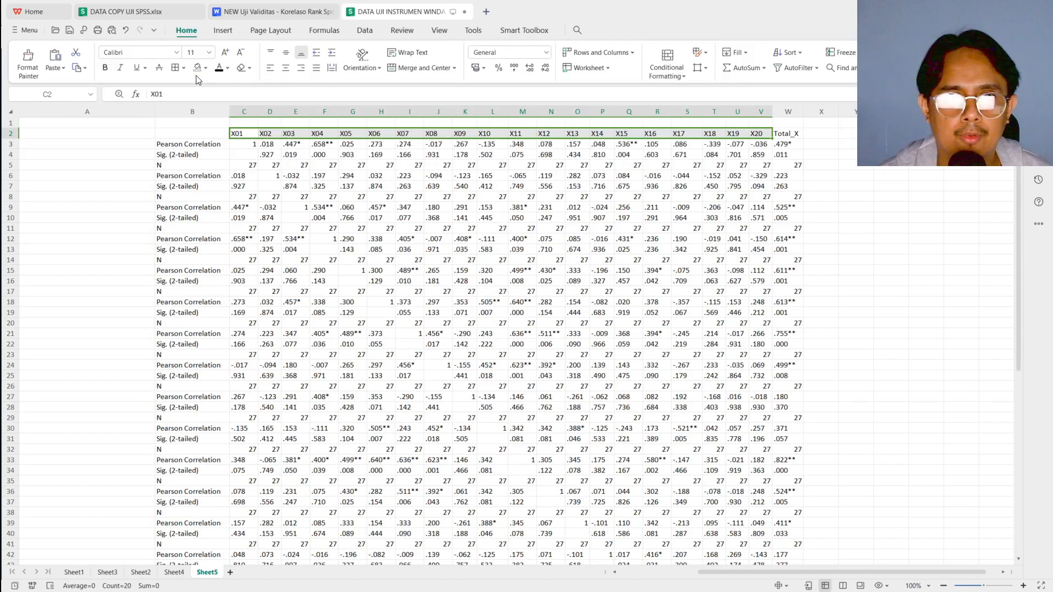
pyautogui.click(227, 68)
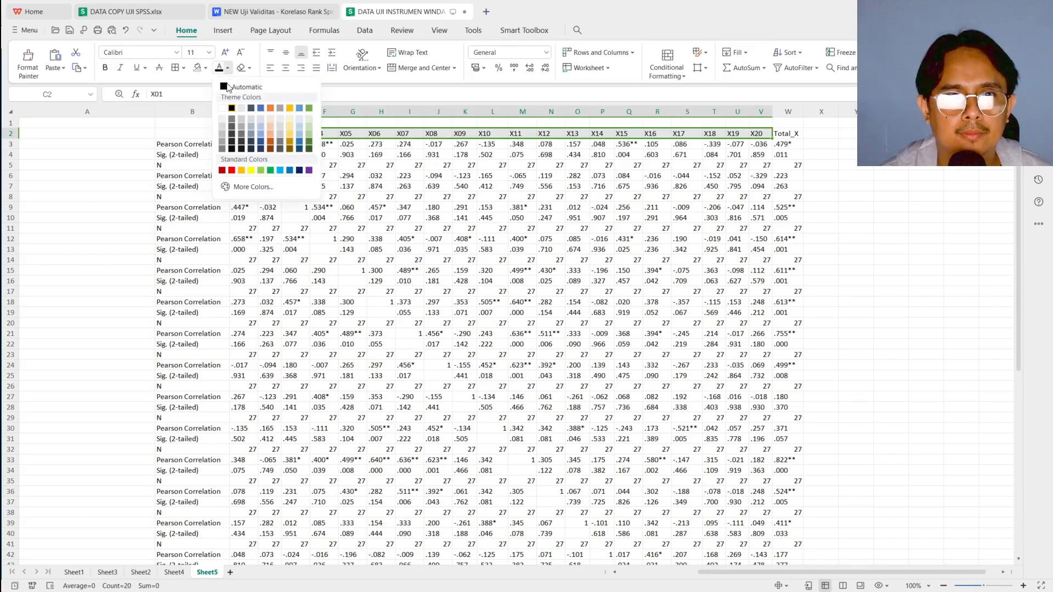
pyautogui.click(226, 170)
pyautogui.click(329, 210)
# Examine the Sig. (2-tailed) row for Total_X alongside the validity criteria below the correlation table
pyautogui.scroll(-11, 326, 224)
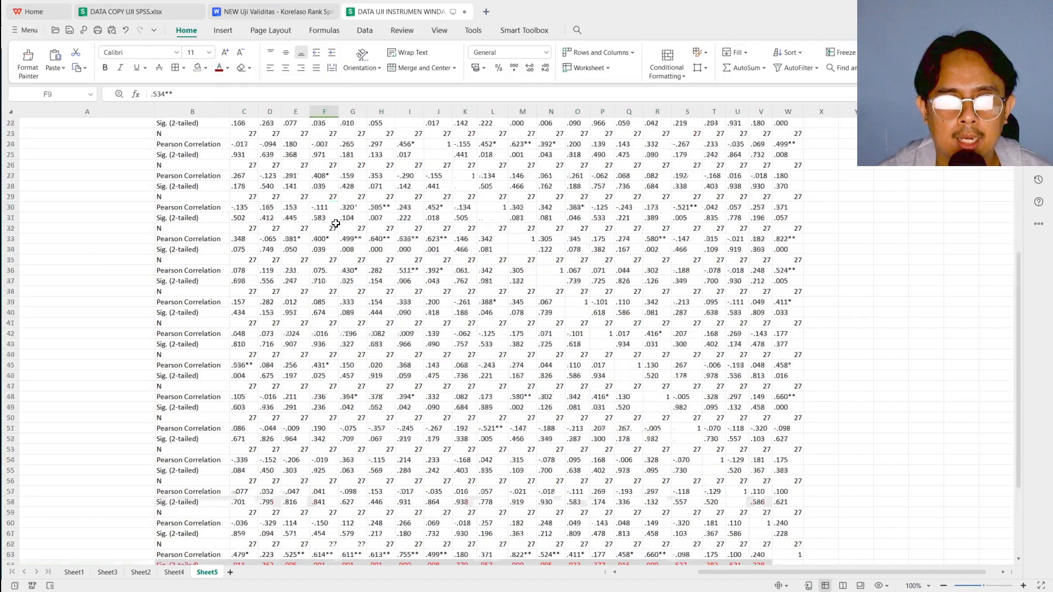
pyautogui.scroll(-2, 327, 230)
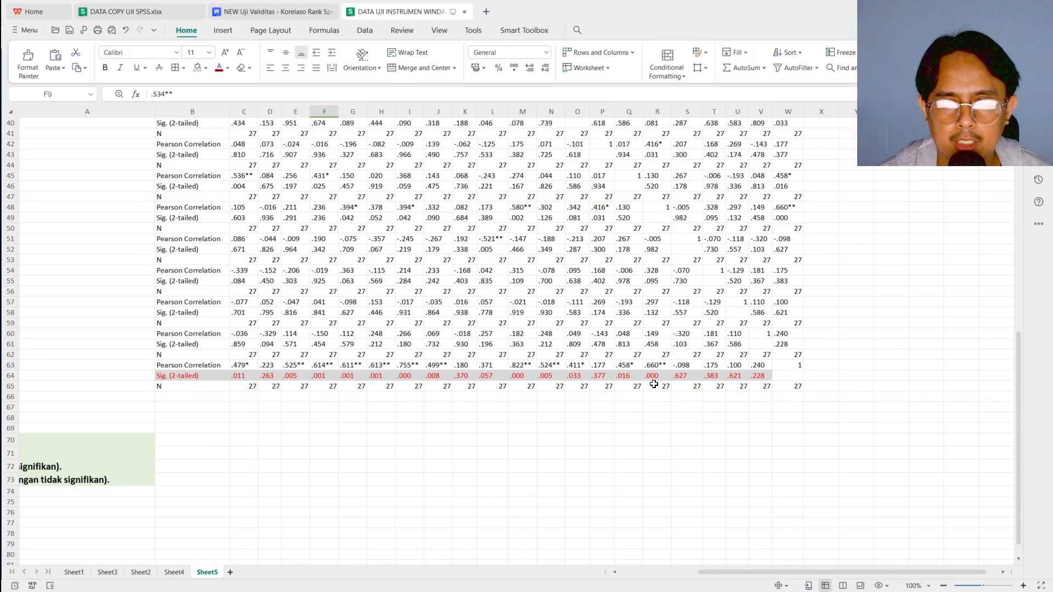
pyautogui.click(173, 379)
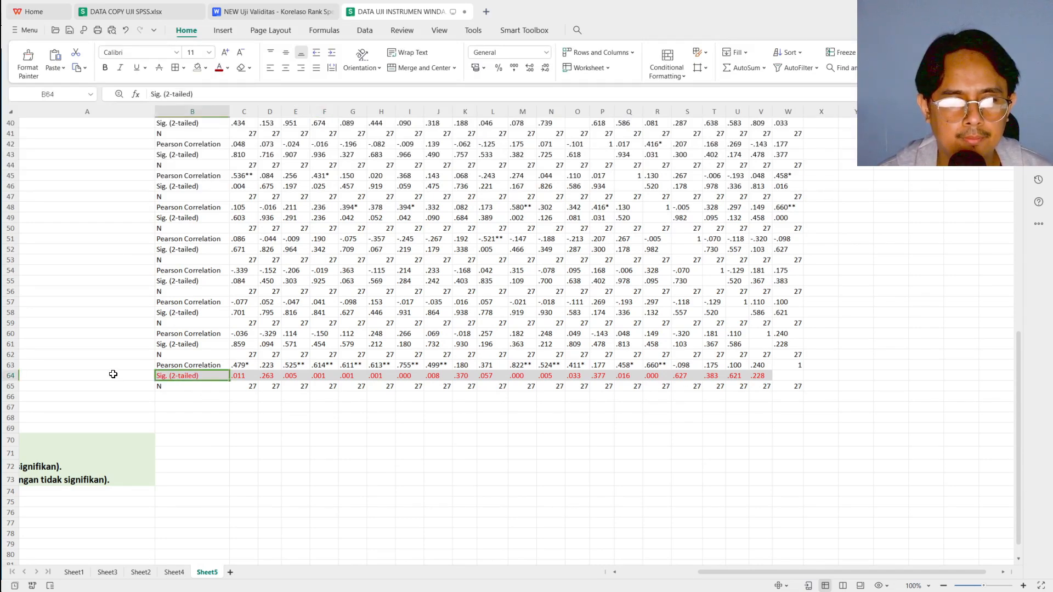
pyautogui.click(10, 376)
pyautogui.hscroll(1, 390, 397)
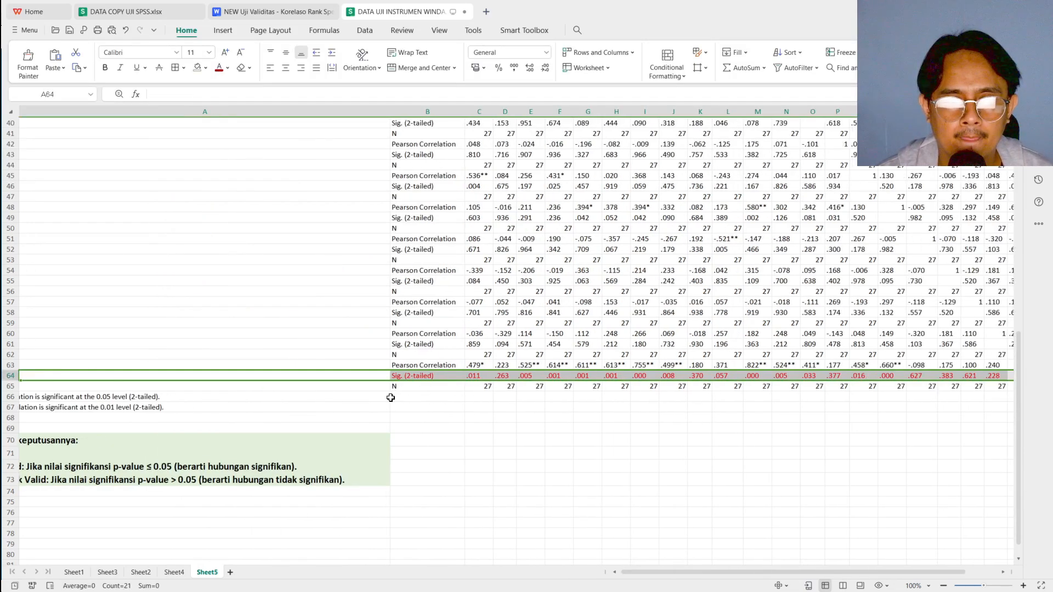
pyautogui.hscroll(-1, 107, 467)
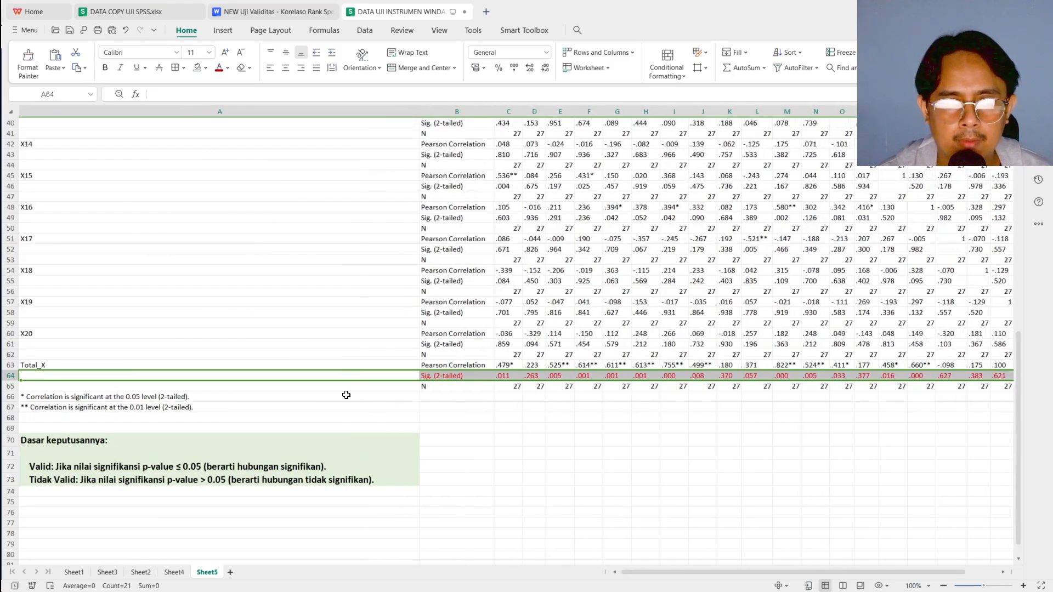
pyautogui.hscroll(2, 336, 393)
pyautogui.hscroll(1, 373, 396)
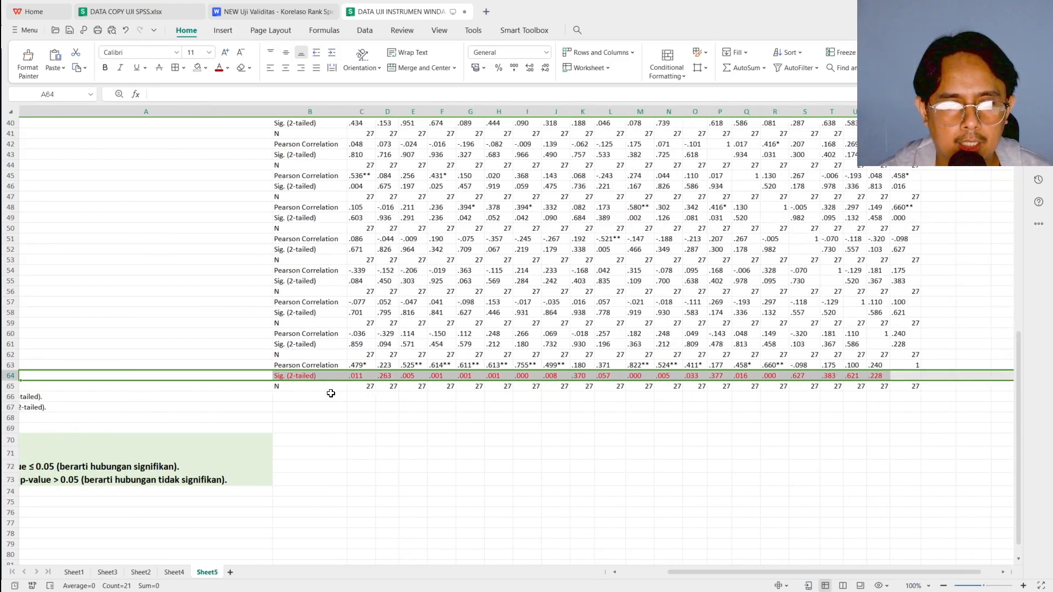
pyautogui.click(333, 394)
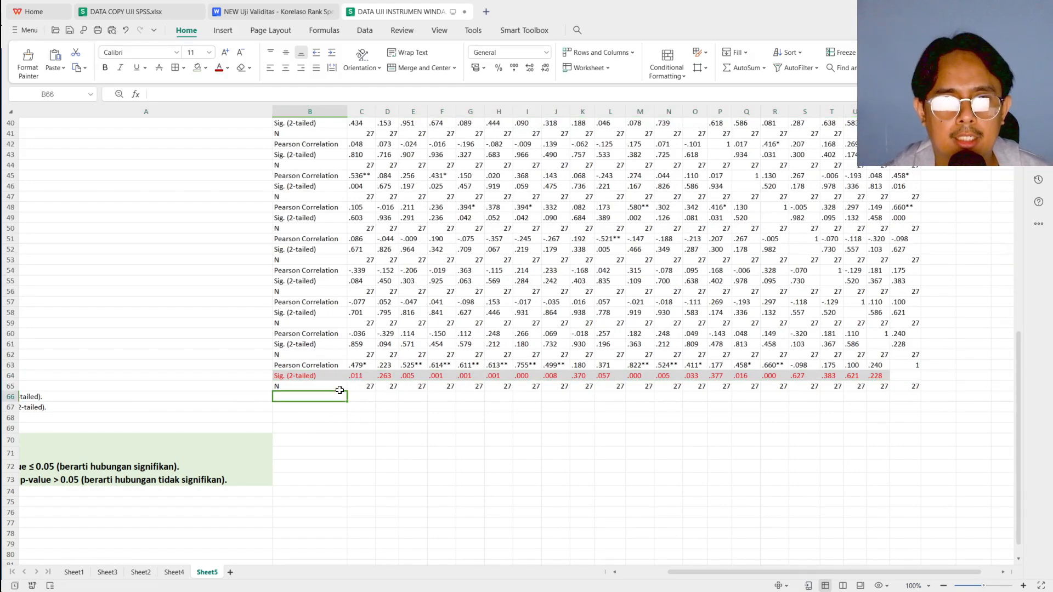
# Check the Total_X significance values of items X01 to X09 one by one against the 0.05 criterion
pyautogui.click(359, 375)
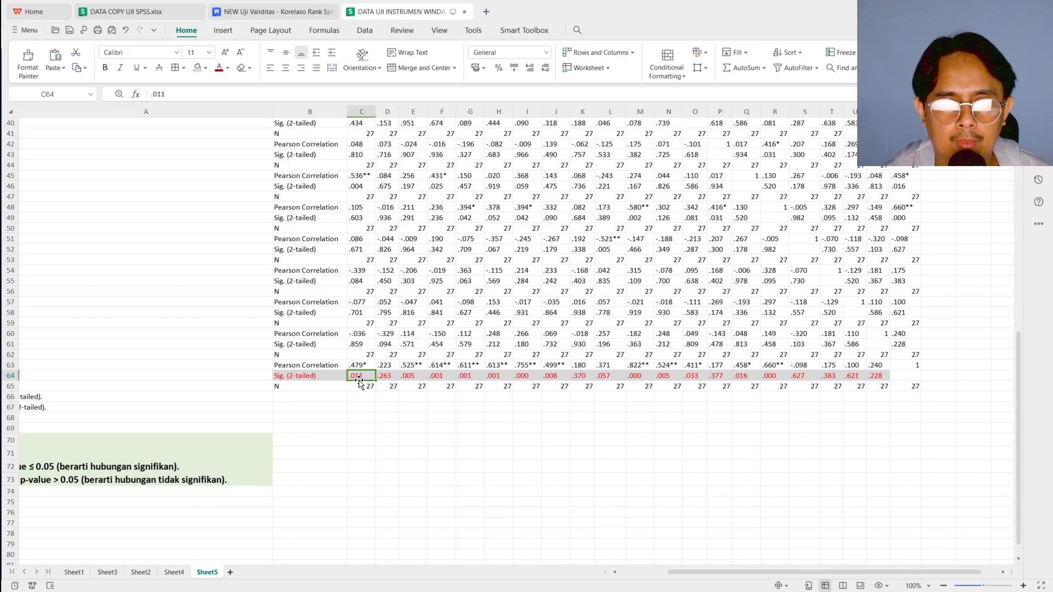
pyautogui.click(386, 377)
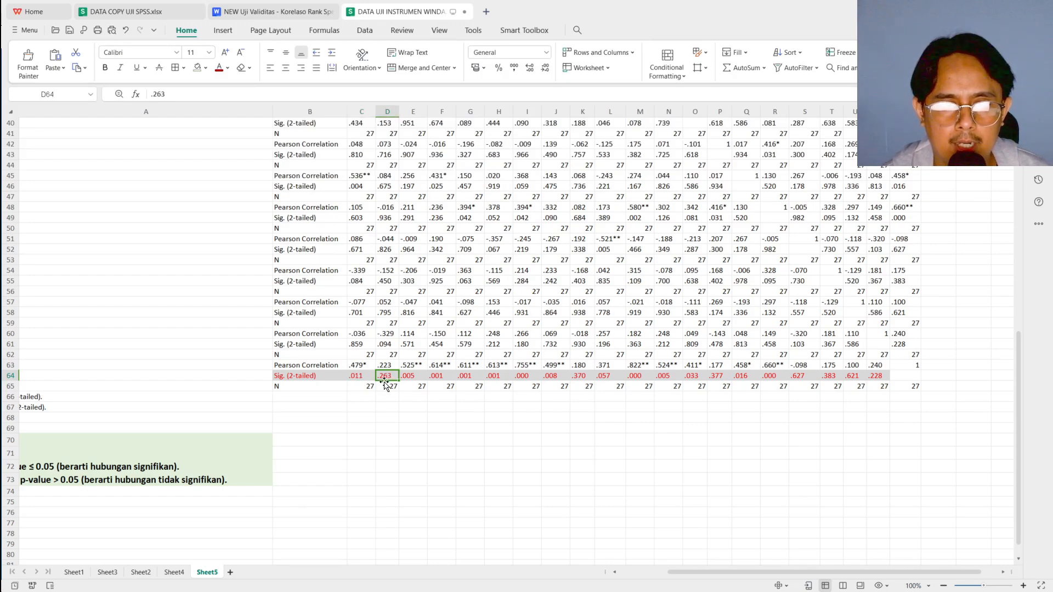
pyautogui.click(410, 377)
pyautogui.click(441, 377)
pyautogui.click(470, 376)
pyautogui.click(497, 376)
pyautogui.click(517, 377)
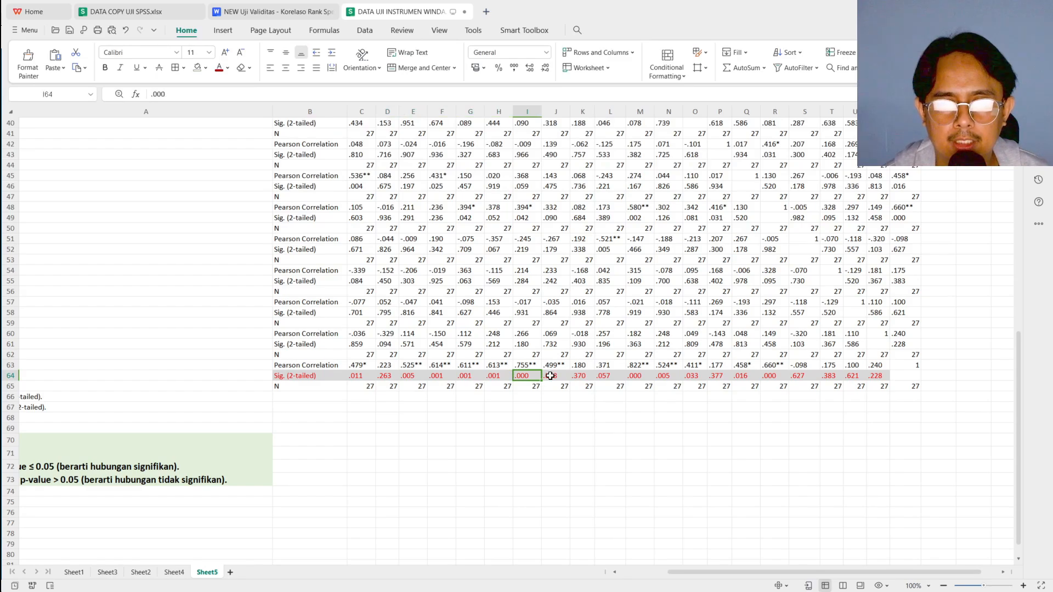
pyautogui.click(550, 377)
pyautogui.click(585, 376)
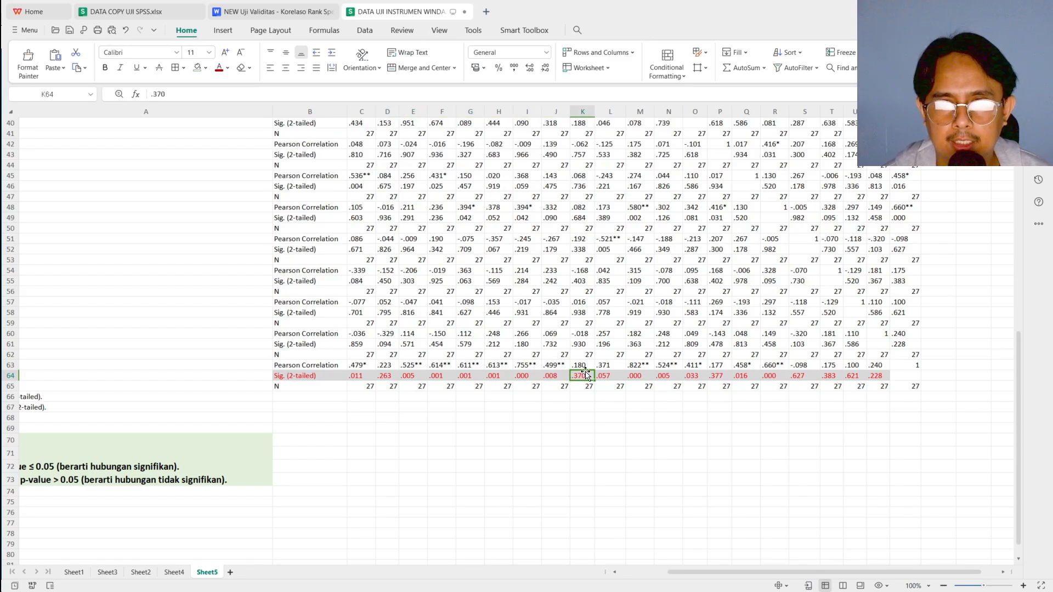
pyautogui.scroll(9, 584, 375)
pyautogui.scroll(4, 585, 372)
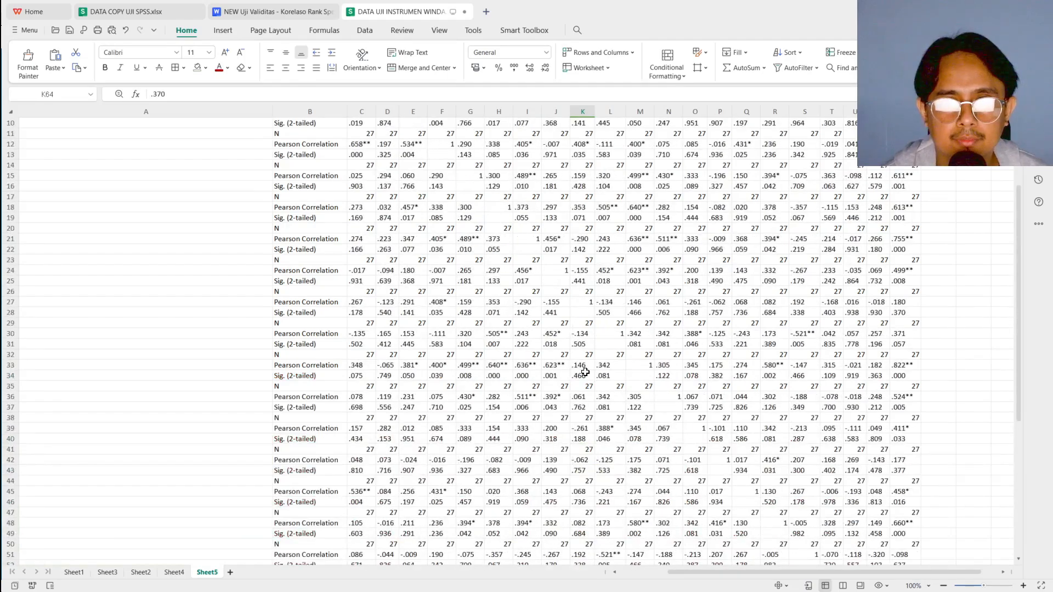
pyautogui.scroll(-13, 580, 276)
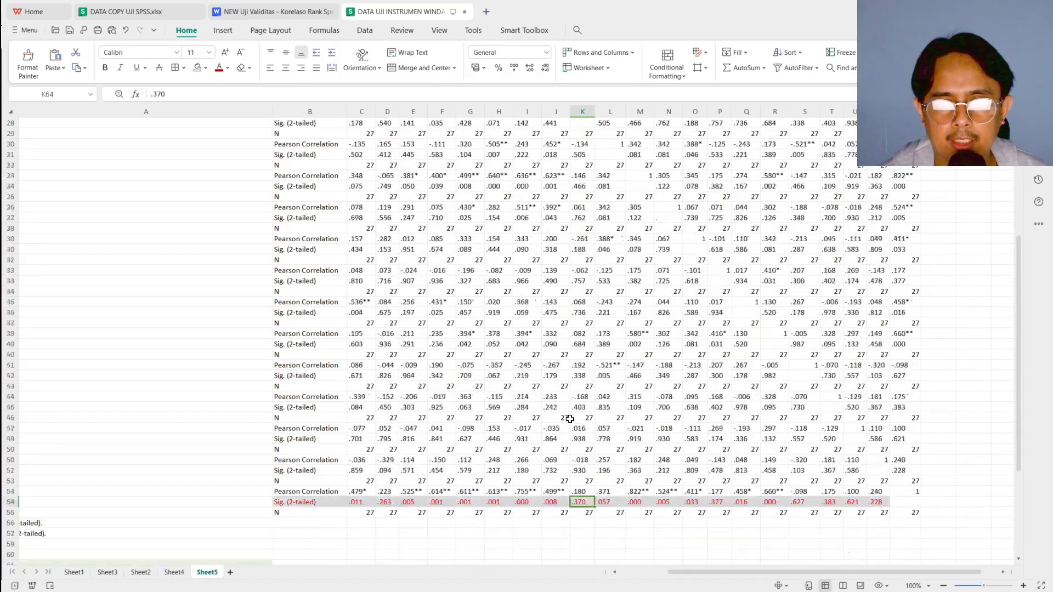
# Check the Total_X significance values from item X10 through X20 against the 0.05 criterion
pyautogui.click(607, 377)
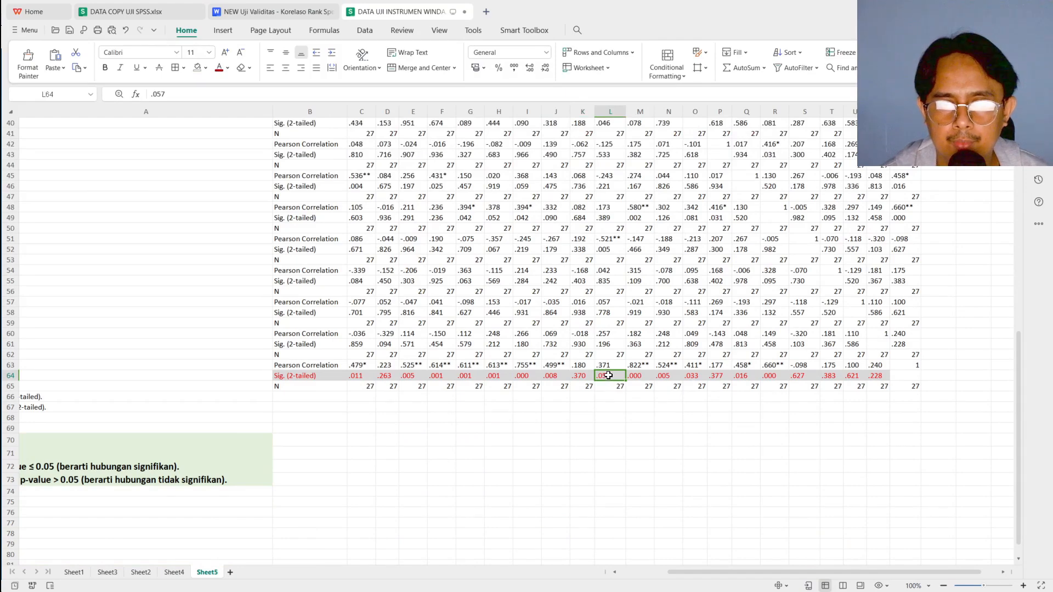
pyautogui.click(637, 376)
pyautogui.click(664, 376)
pyautogui.click(690, 376)
pyautogui.click(719, 378)
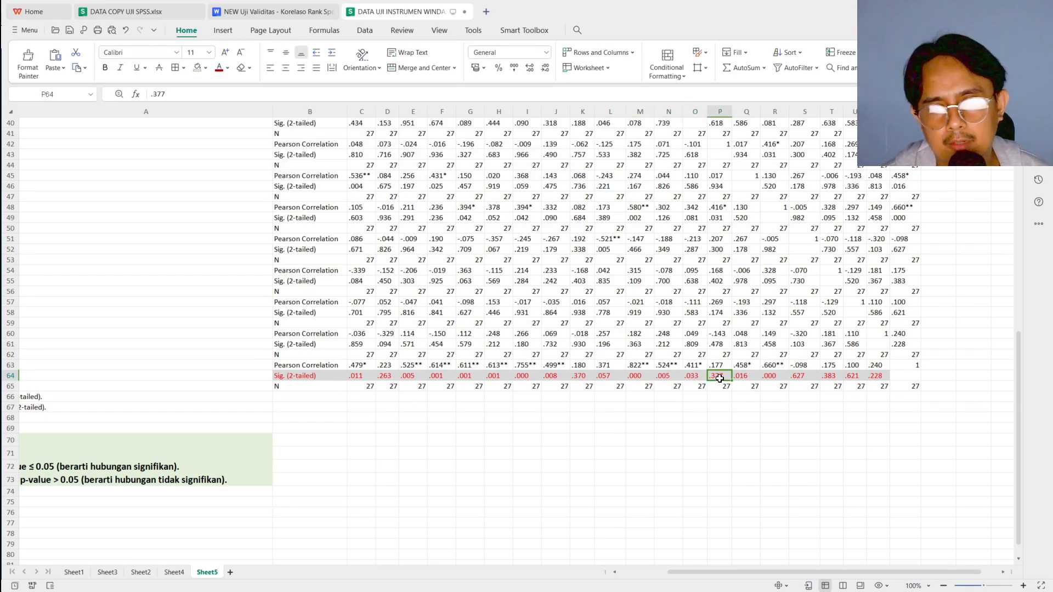
pyautogui.click(797, 376)
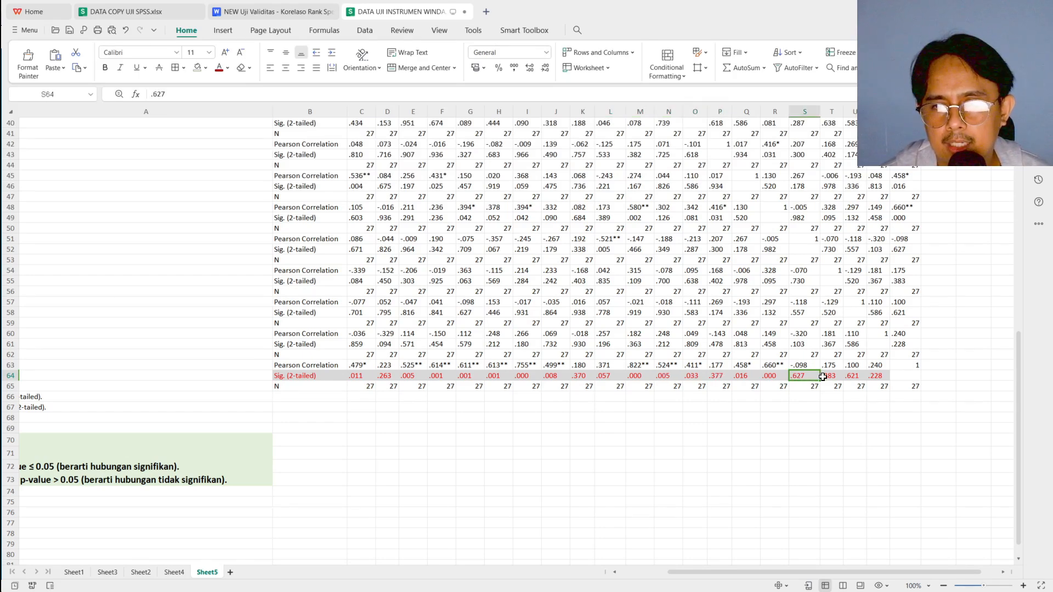
pyautogui.click(825, 376)
pyautogui.click(873, 376)
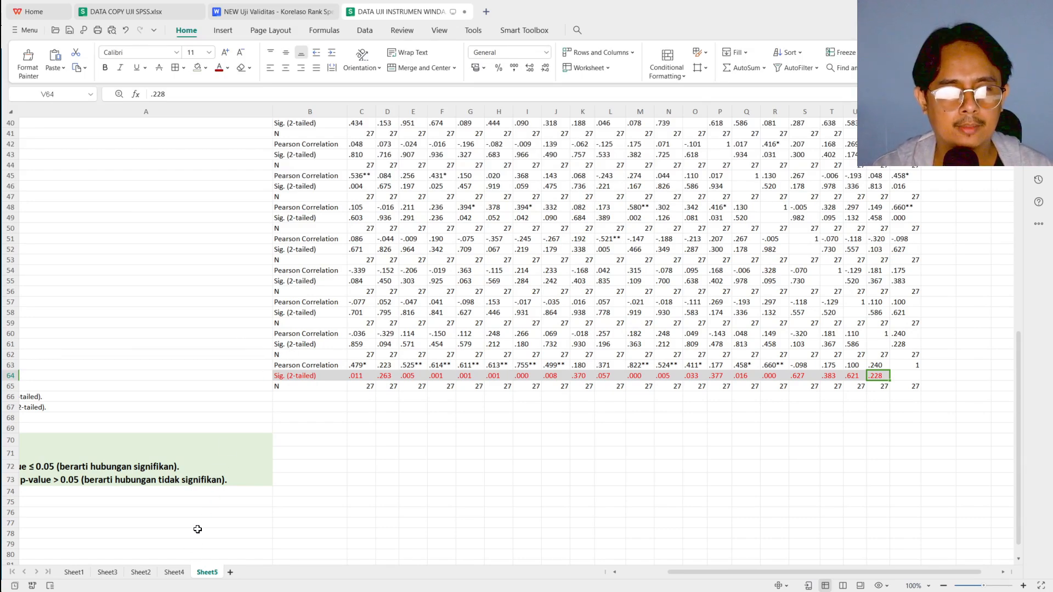
# Open the questionnaire data on Sheet4, view the SPSS Data Editor, and return to the WPS spreadsheet
pyautogui.click(174, 572)
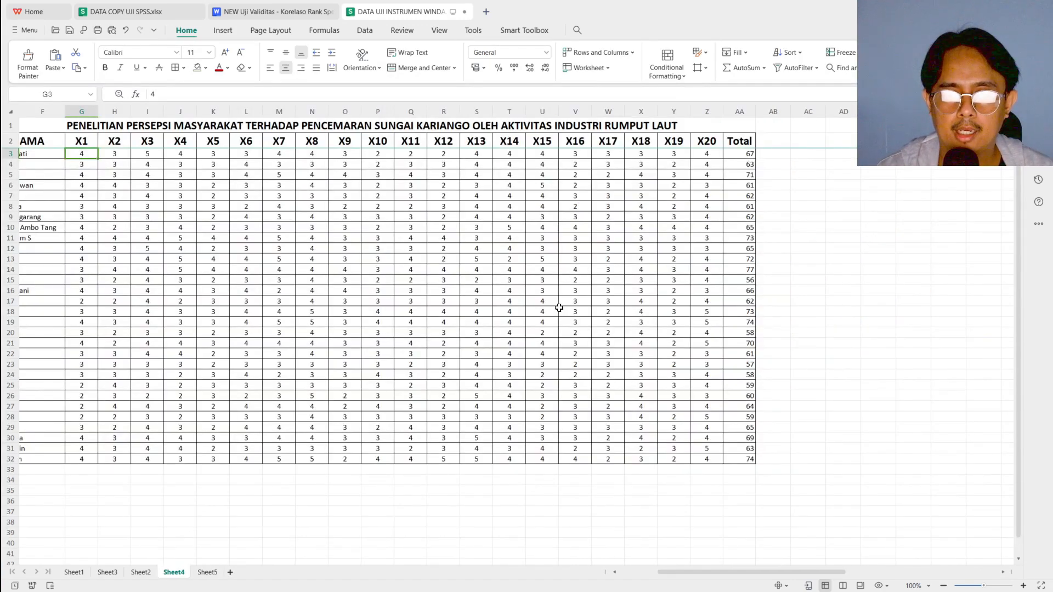
pyautogui.click(606, 587)
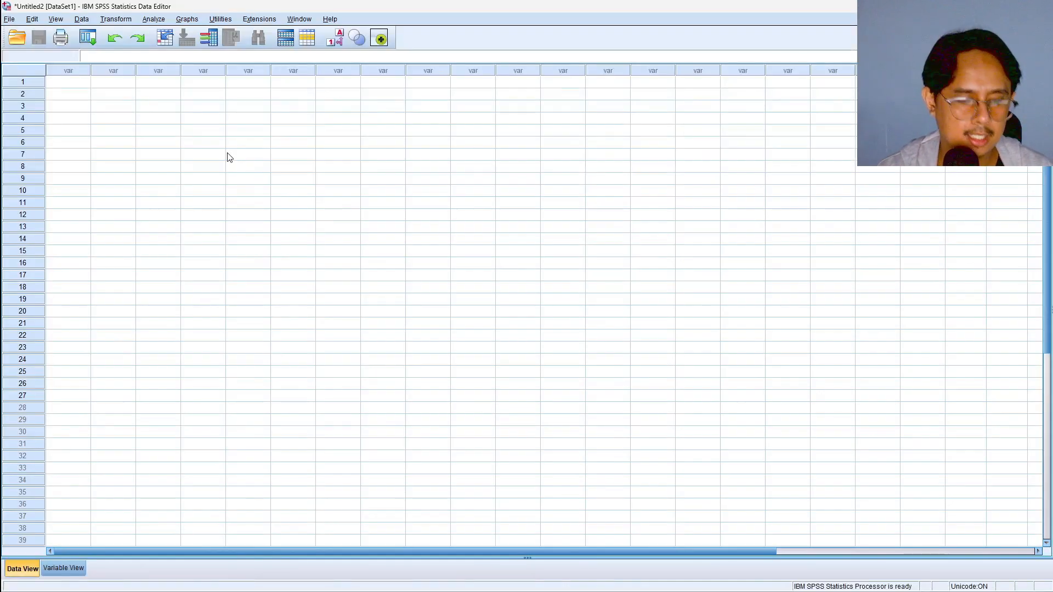
pyautogui.hotkey('alt', 'Tab')
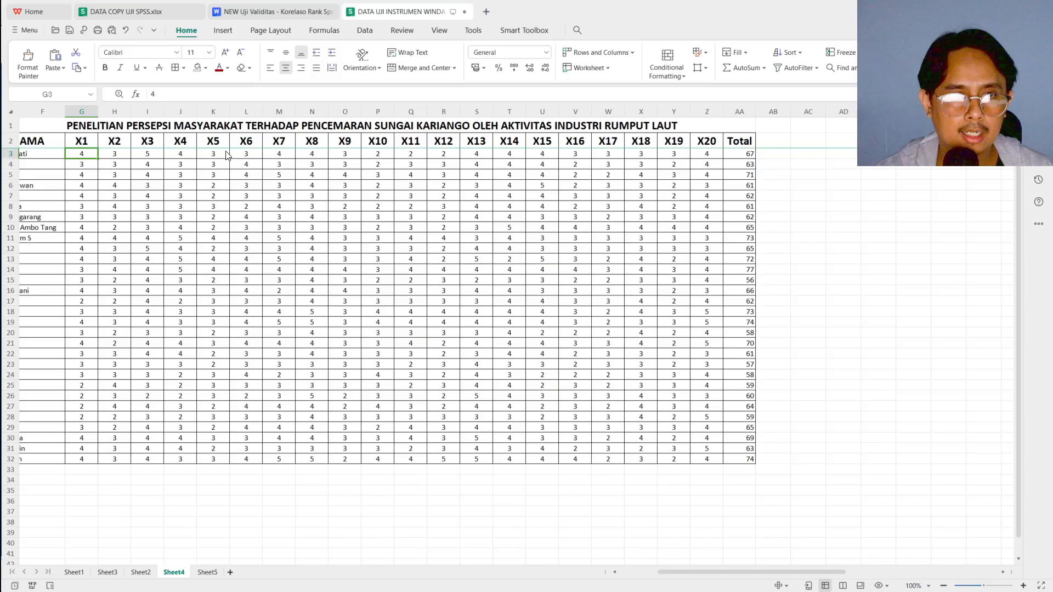
# Copy the X1 to X20 and Total scores of all respondents on Sheet4 into the empty SPSS data grid, starting at row 1
pyautogui.keyDown('shift'); pyautogui.click(751, 461); pyautogui.keyUp('shift')
pyautogui.hotkey('ctrl', 'c')
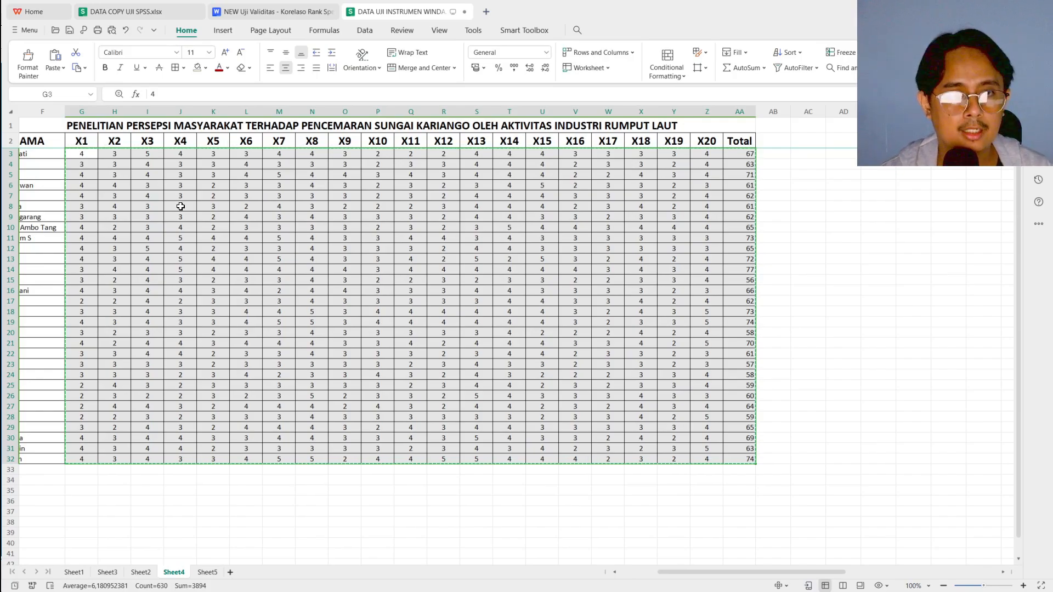
pyautogui.hotkey('alt', 'Tab')
pyautogui.click(65, 83)
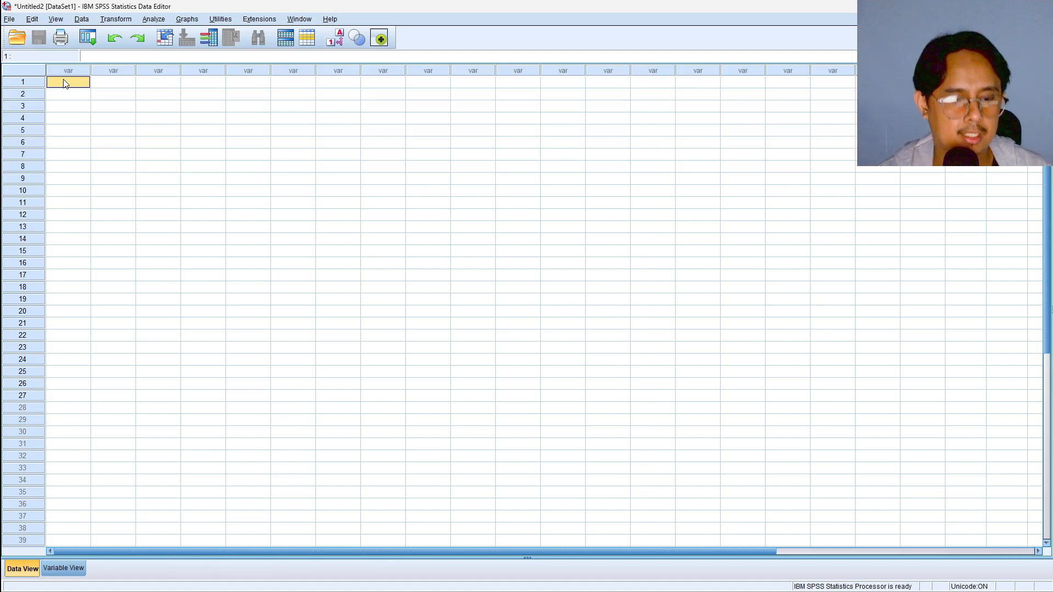
pyautogui.rightClick(64, 83)
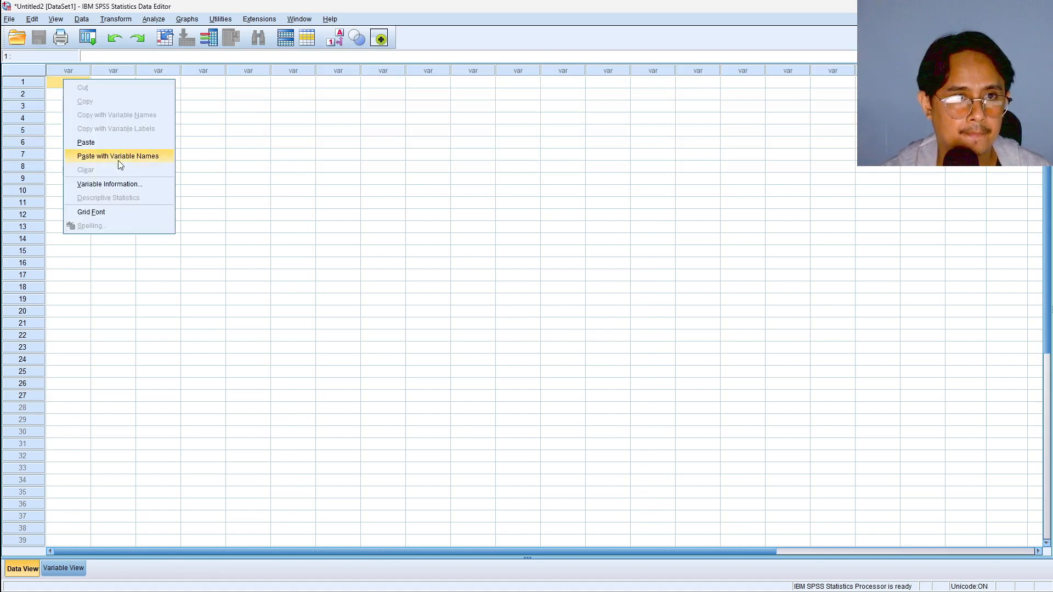
pyautogui.click(86, 143)
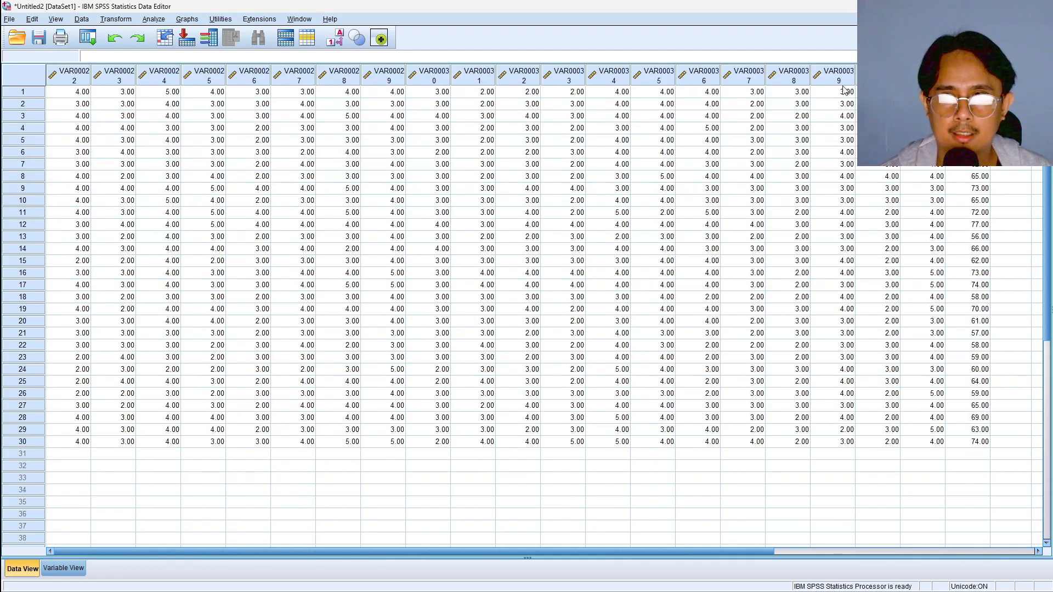
# Look over the pasted columns, open the SPSS variable definitions and select the first variable's name
pyautogui.moveTo(72, 80); pyautogui.dragTo(128, 77)
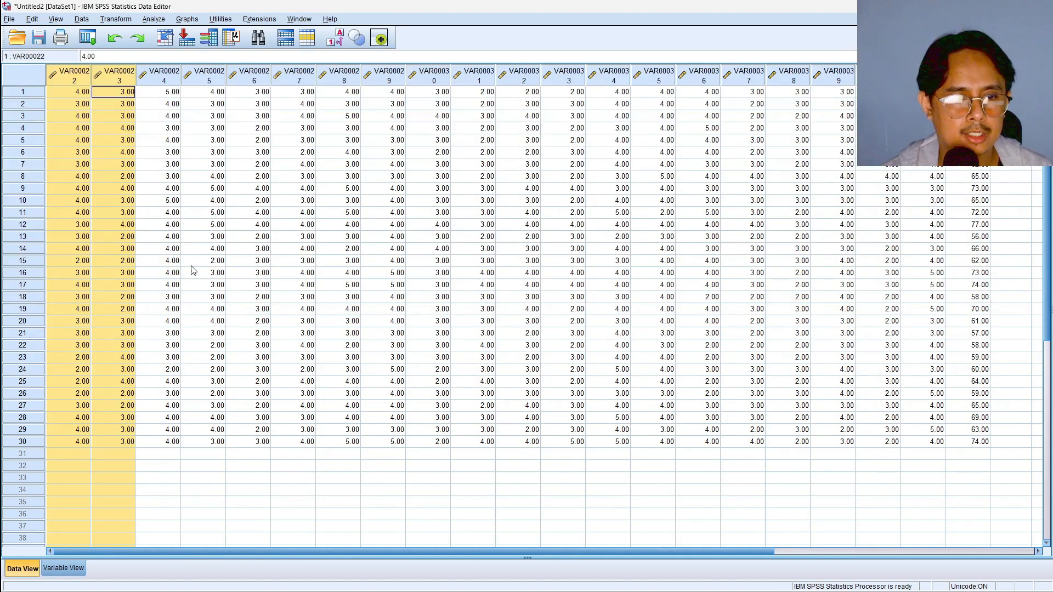
pyautogui.click(131, 394)
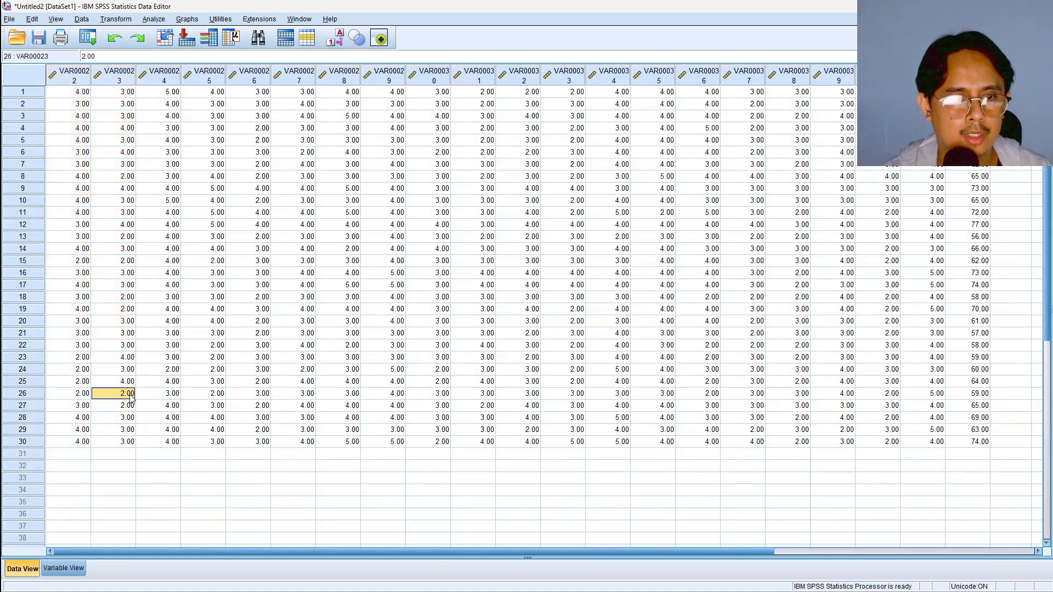
pyautogui.click(57, 568)
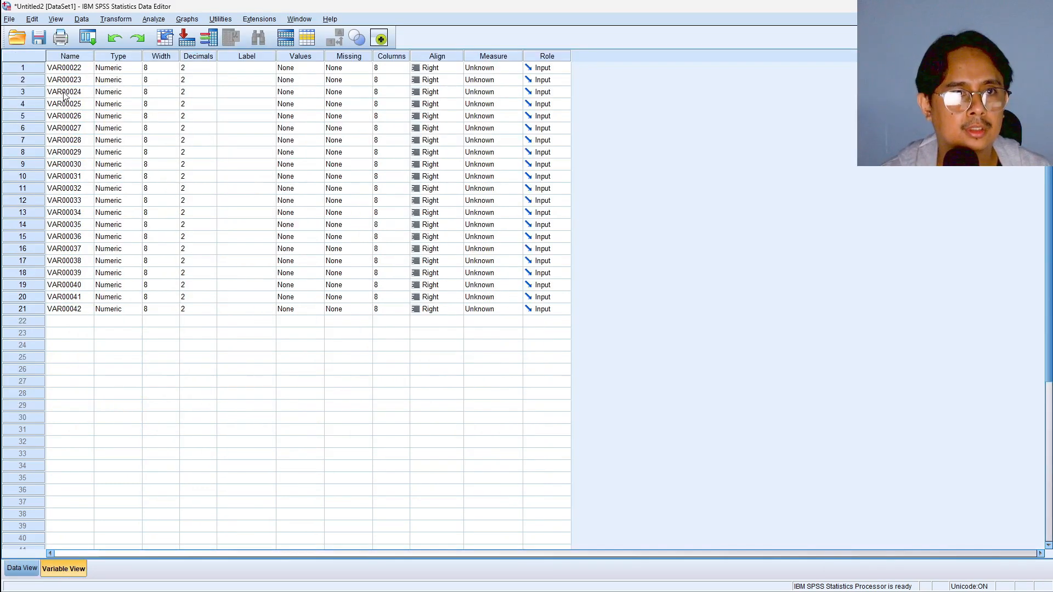
pyautogui.click(67, 69)
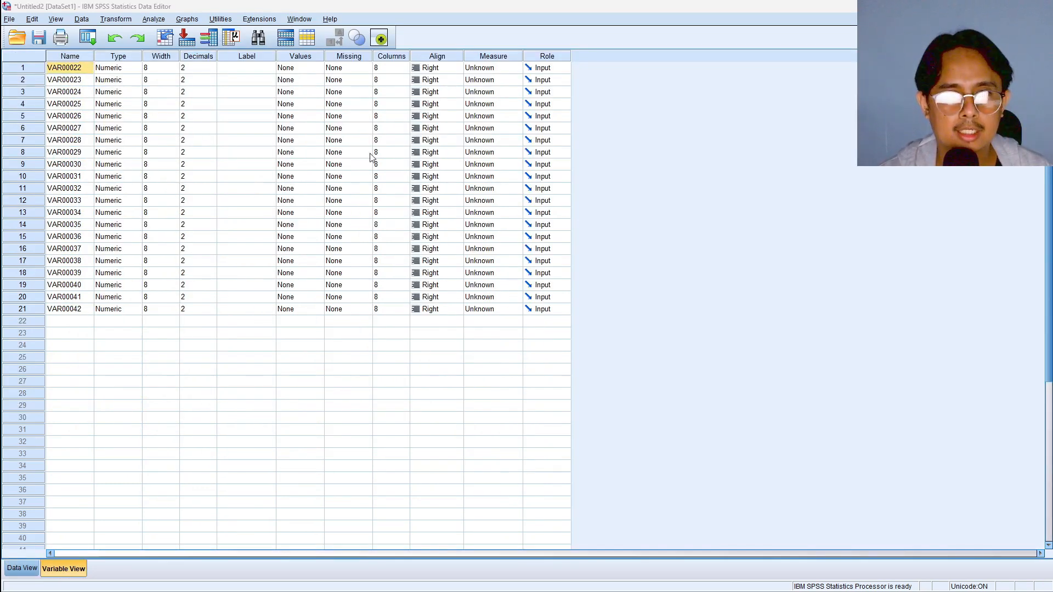
# Switch to the WPS spreadsheet, build a name list X1 to X21 down column AD from AD3, and copy it
pyautogui.hotkey('alt', 'Tab')
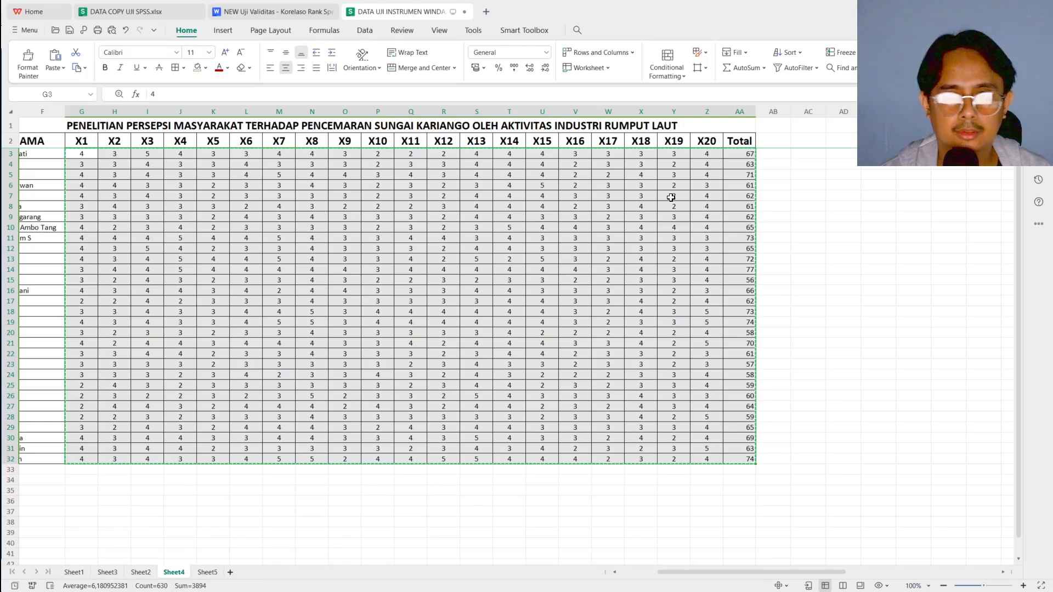
pyautogui.click(817, 155)
pyautogui.press('Right')
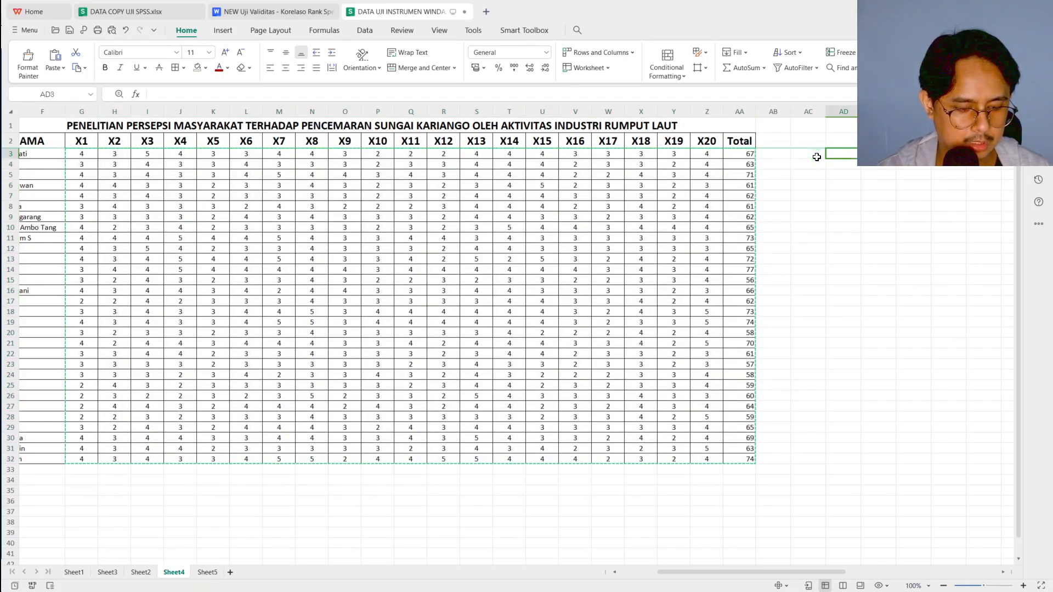
pyautogui.write('x1')
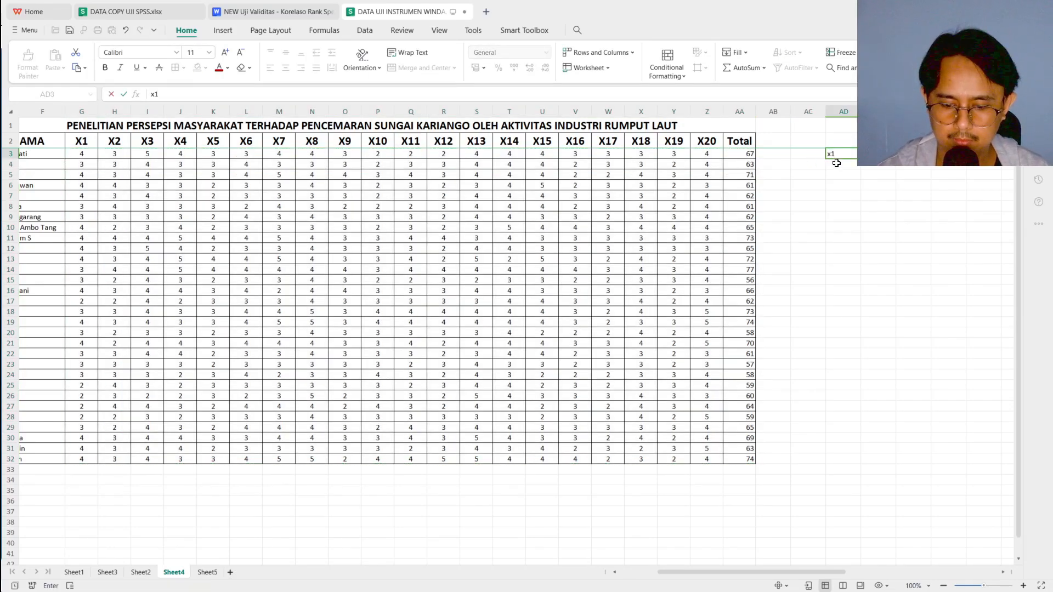
pyautogui.press('BackSpace')
pyautogui.press('BackSpace')
pyautogui.write('X1')
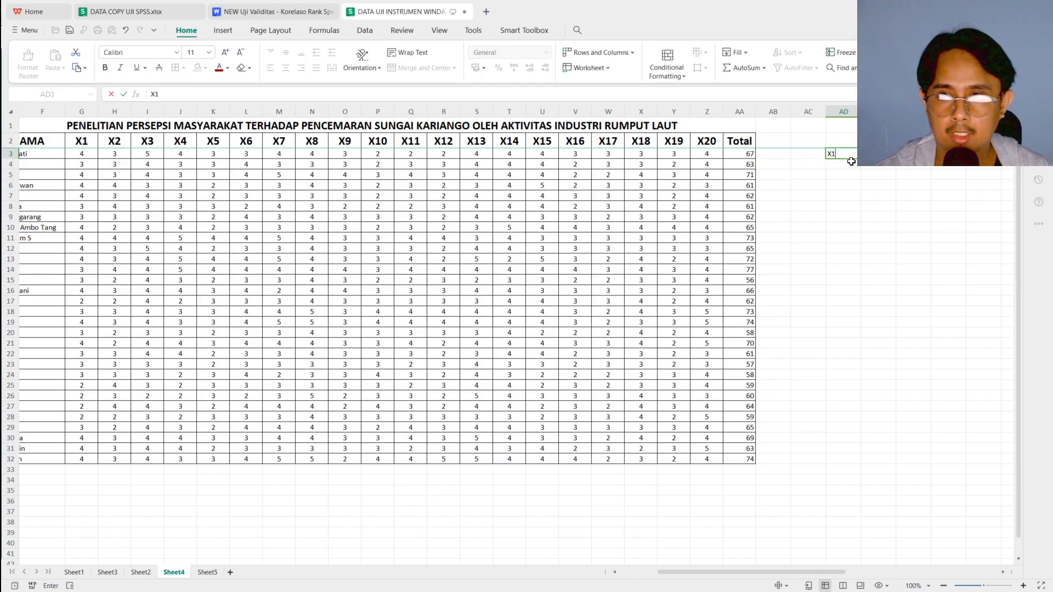
pyautogui.press('Return')
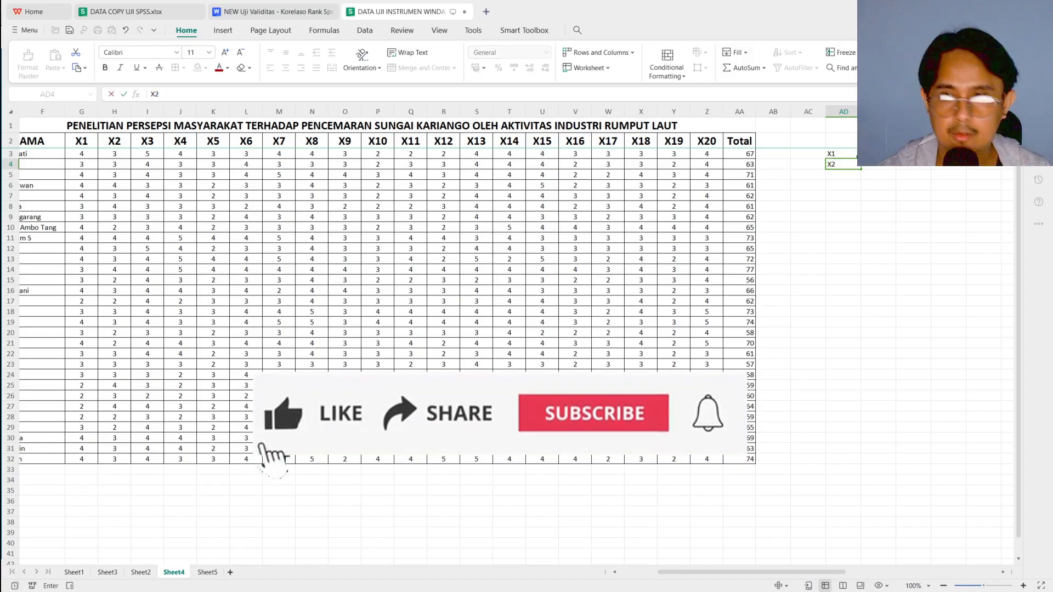
pyautogui.write('X2')
pyautogui.moveTo(864, 169); pyautogui.dragTo(832, 365)
pyautogui.hotkey('ctrl', 'c')
# Paste the copied names over the SPSS variable names and rename the 21st variable as Total_X
pyautogui.hotkey('alt', 'Tab')
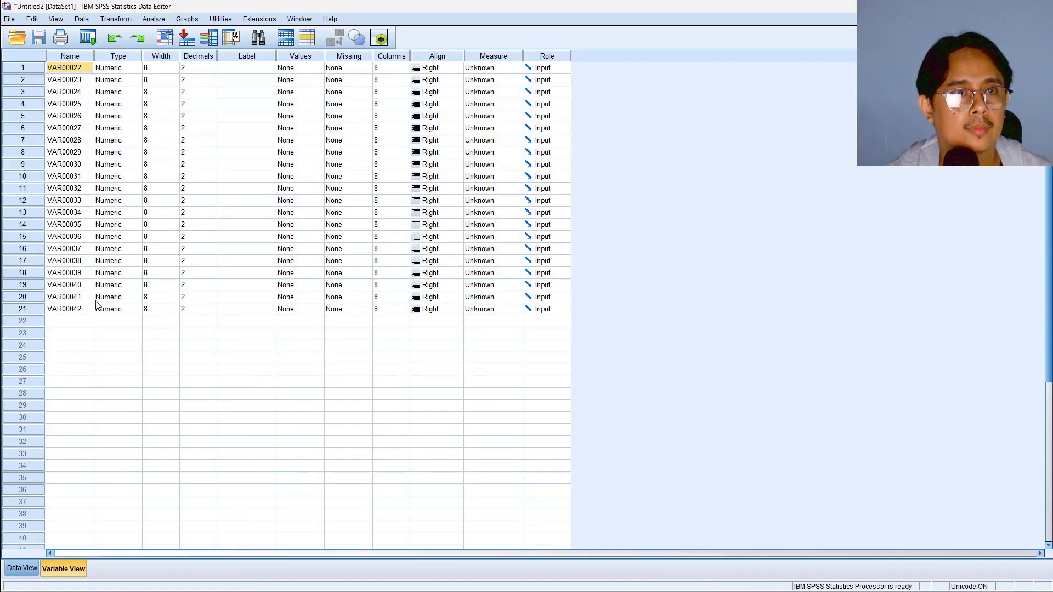
pyautogui.rightClick(64, 72)
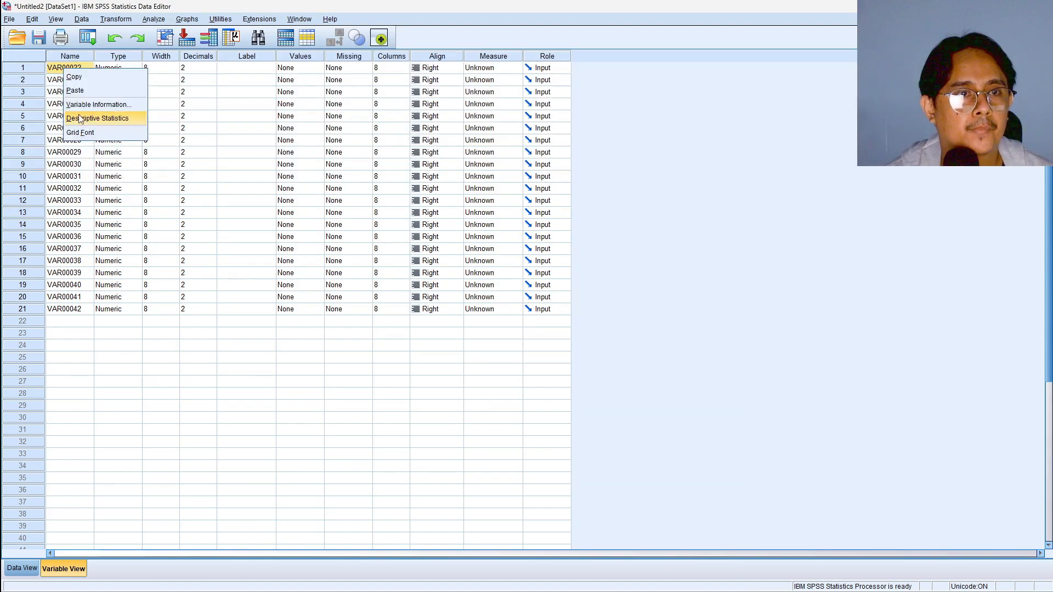
pyautogui.click(76, 89)
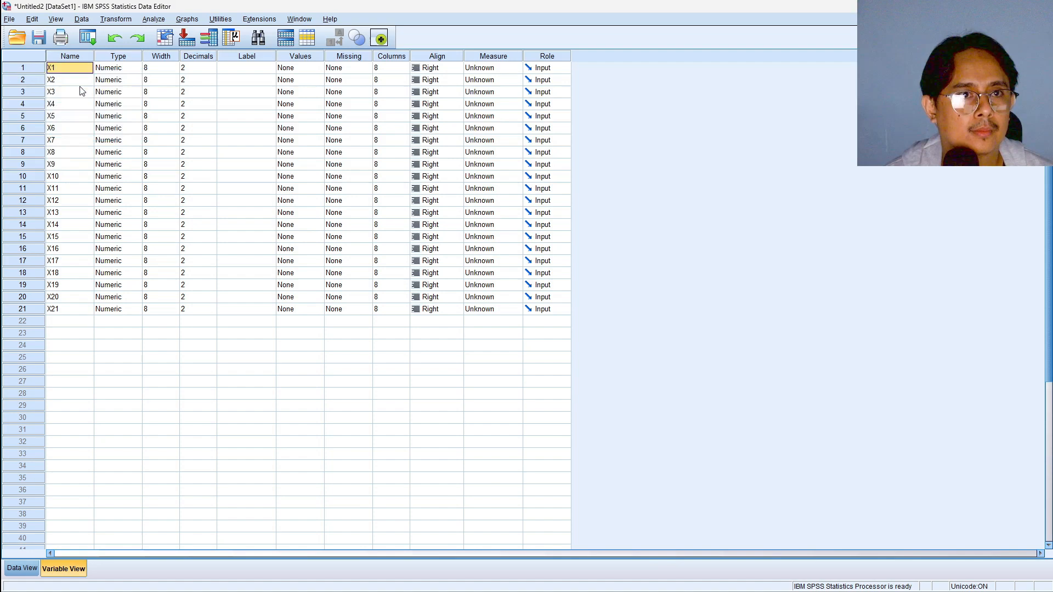
pyautogui.click(73, 310)
pyautogui.click(73, 311)
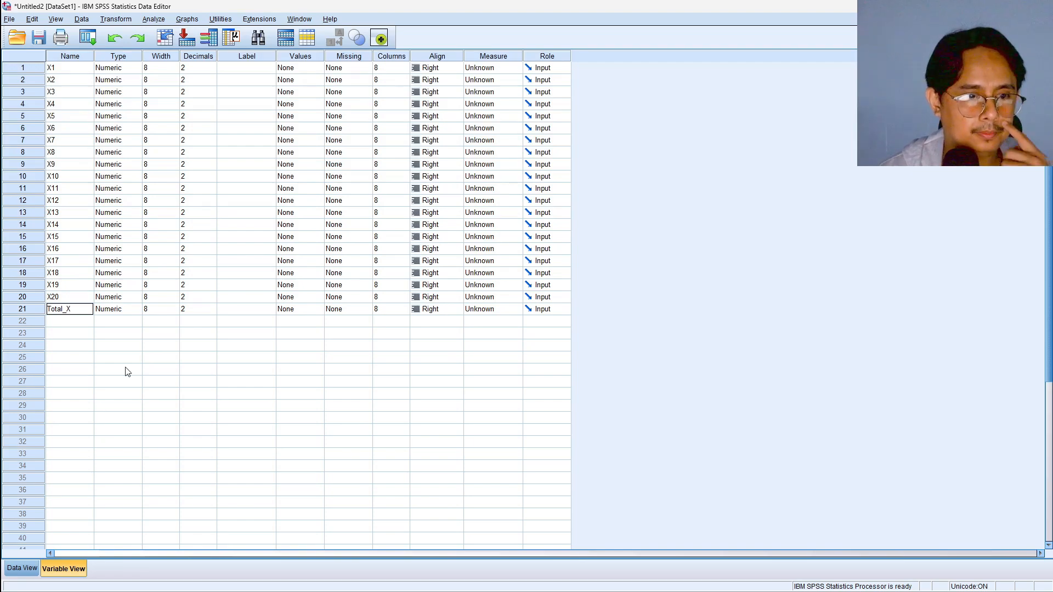
# Run a two-tailed Pearson bivariate correlation on all variables X1 to X20 and Total_X, flagging significant correlations
pyautogui.click(22, 568)
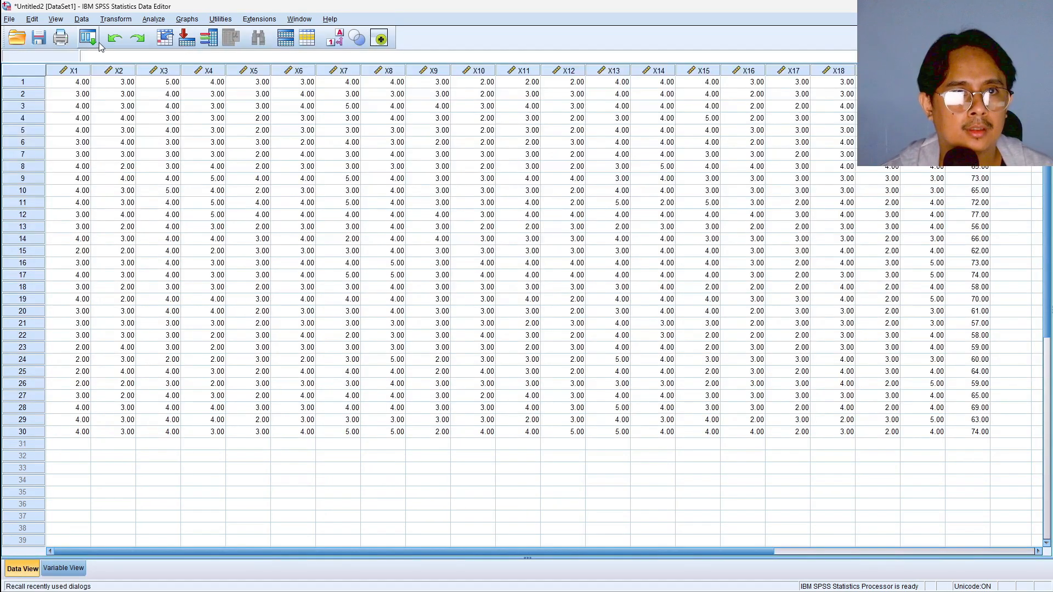
pyautogui.click(154, 19)
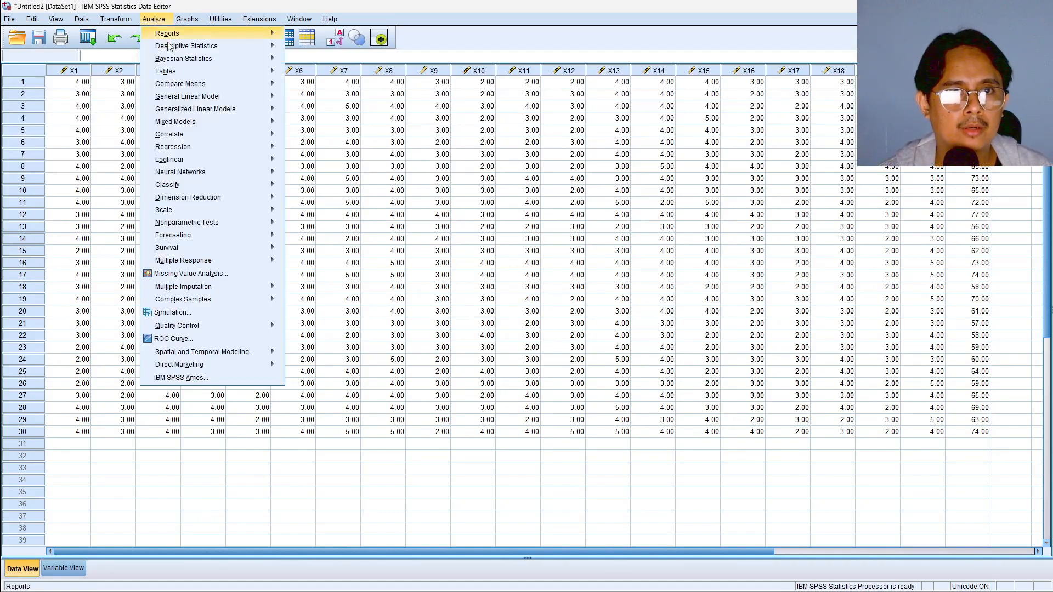
pyautogui.moveTo(198, 132)
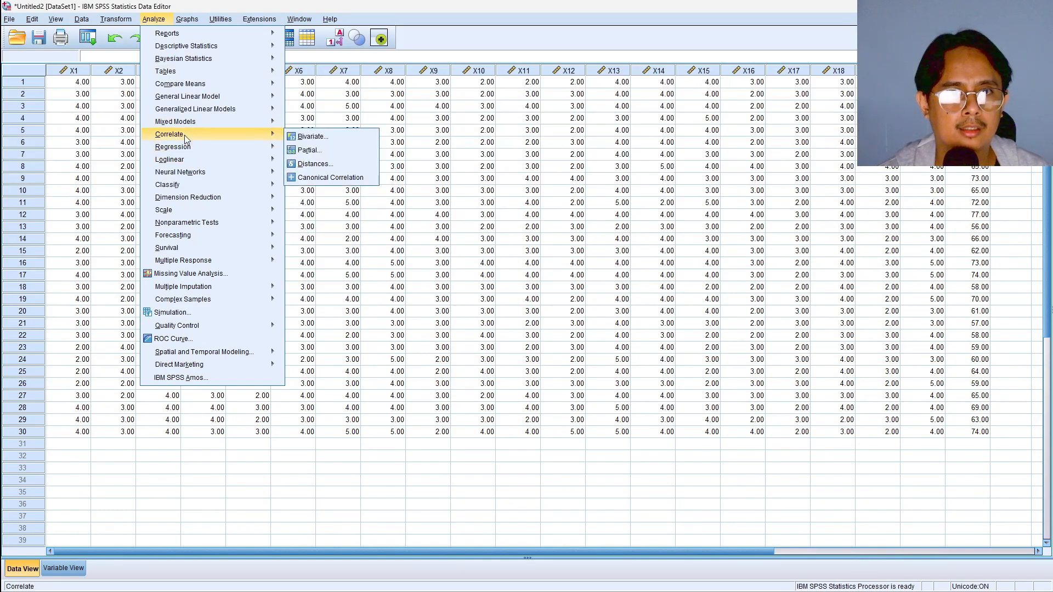
pyautogui.click(314, 137)
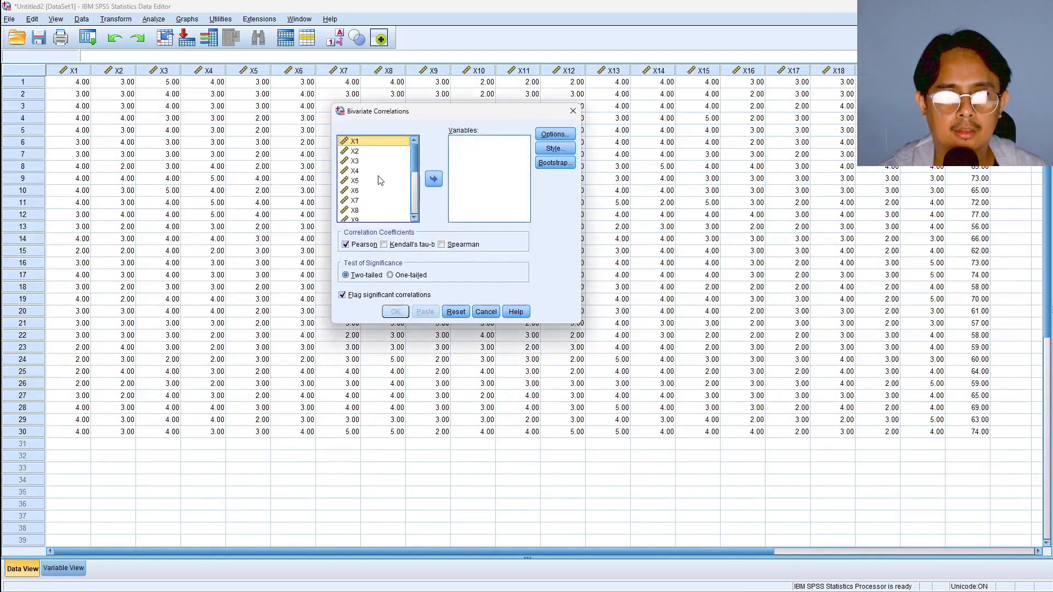
pyautogui.click(356, 162)
pyautogui.hotkey('ctrl', 'a')
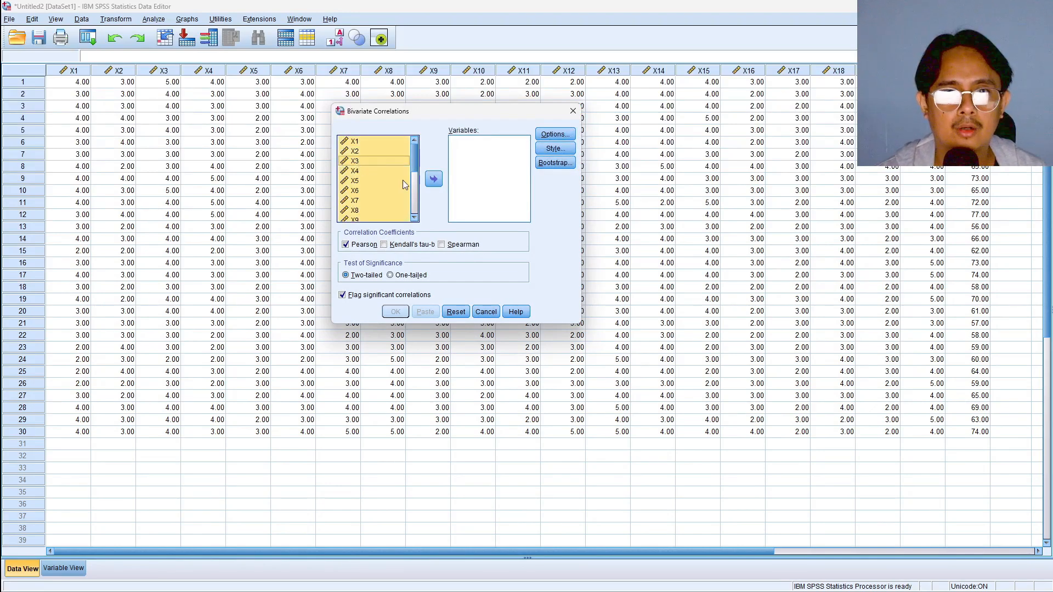
pyautogui.click(433, 179)
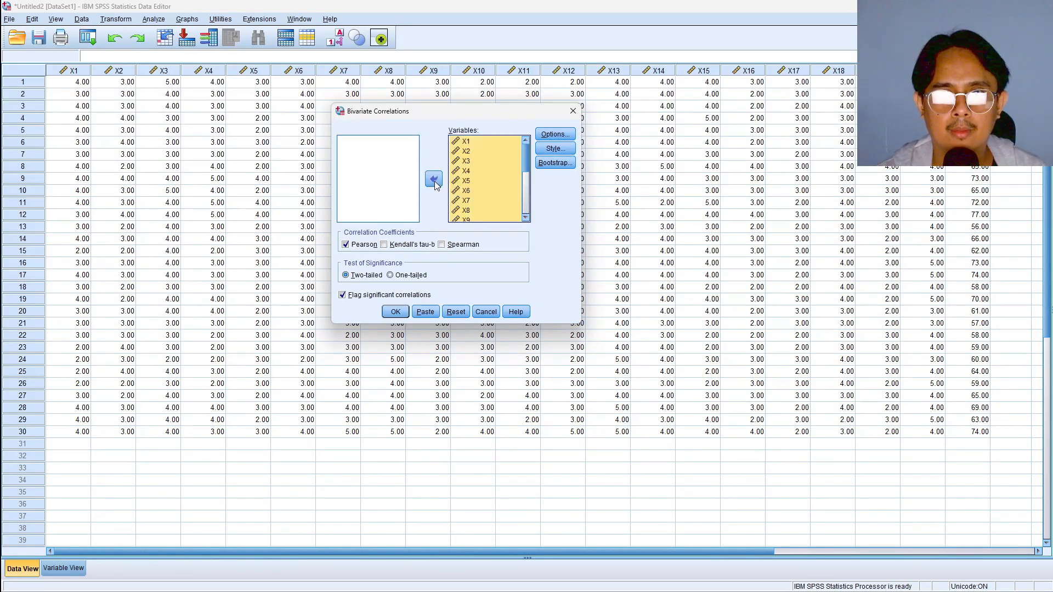
pyautogui.click(345, 244)
pyautogui.click(345, 244)
pyautogui.click(395, 311)
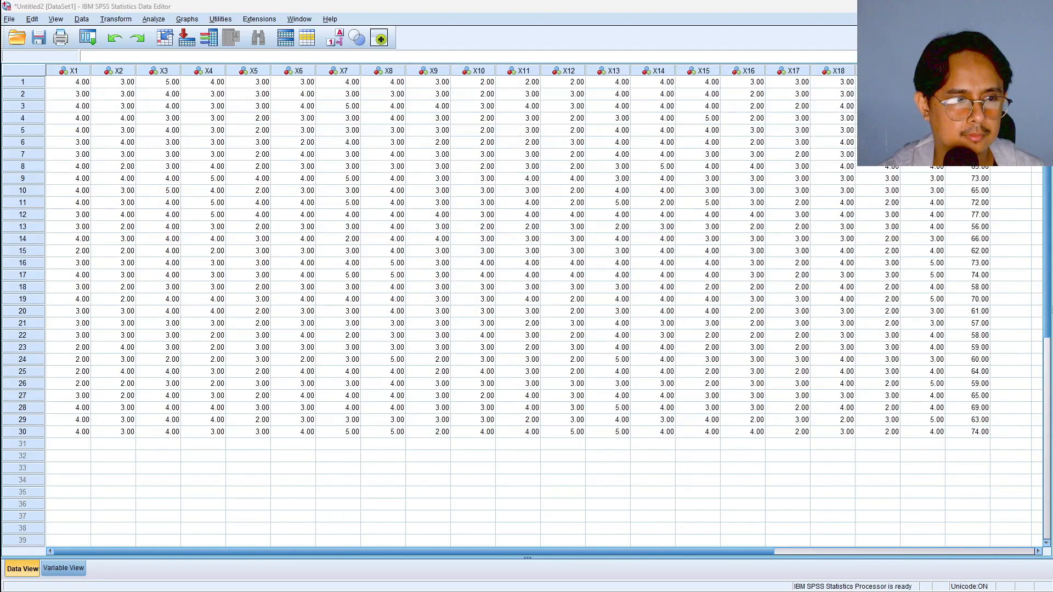
# Maximize the correlation output window and examine the Total_X rows at the end of the table
pyautogui.moveTo(0, 5); pyautogui.dragTo(519, 44)
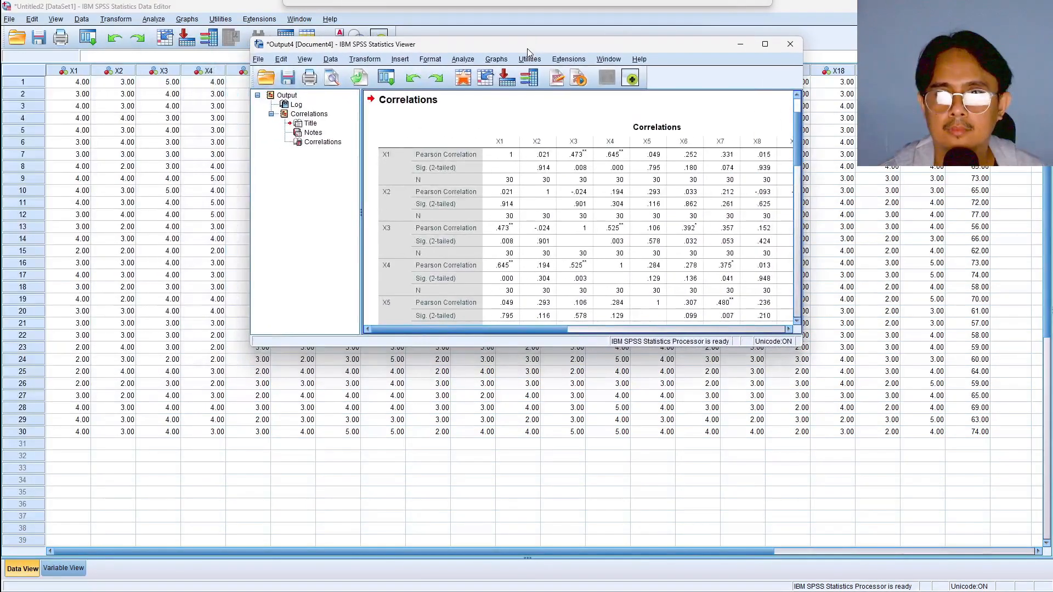
pyautogui.click(767, 43)
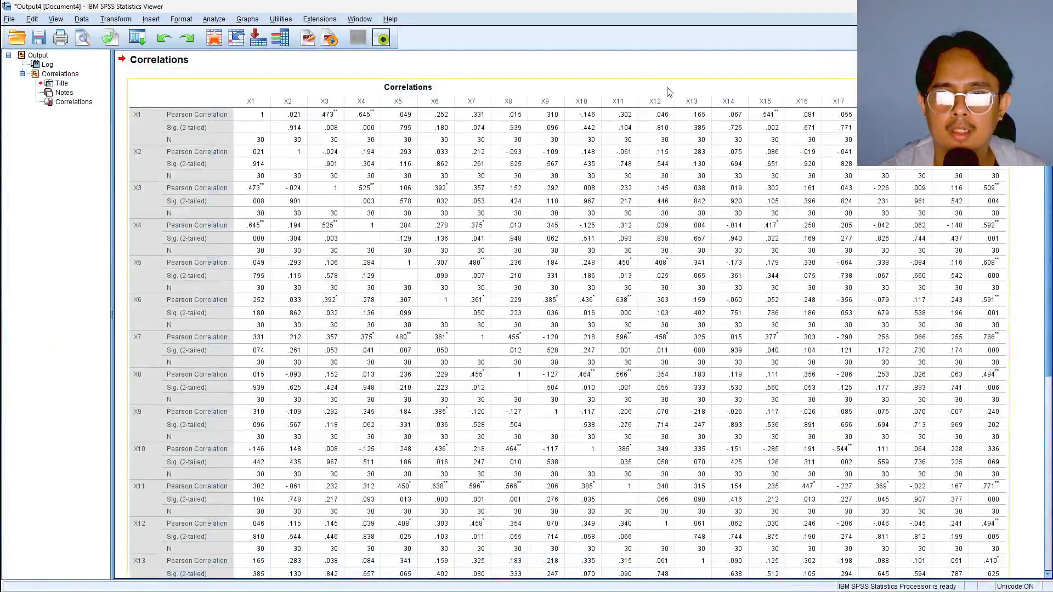
pyautogui.scroll(-10, 317, 160)
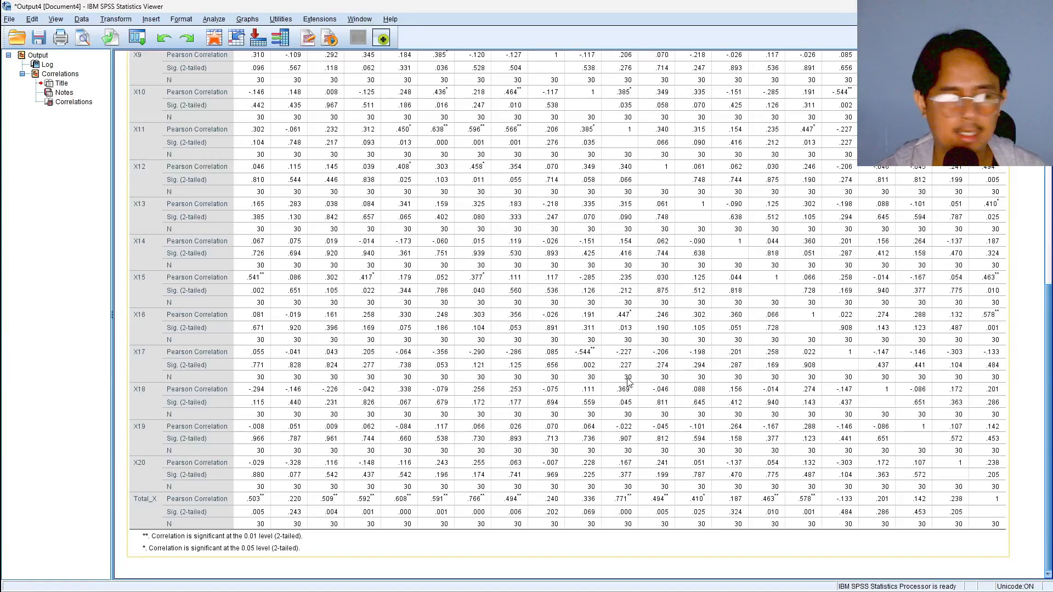
# Switch to the WPS spreadsheet, view the correlation table and validity criteria on Sheet5, and return to Sheet4
pyautogui.hotkey('alt', 'Tab')
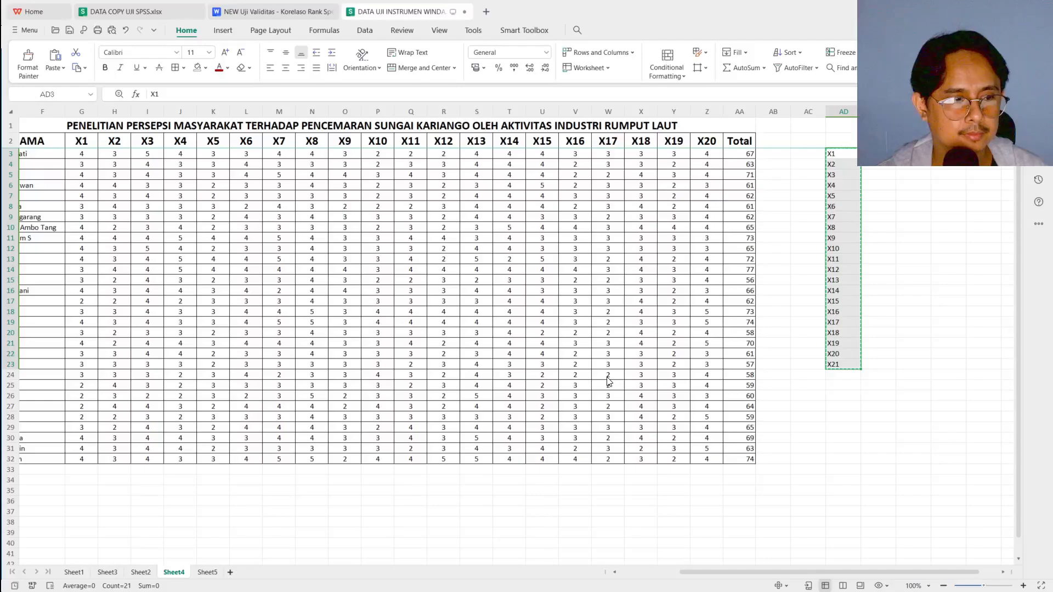
pyautogui.click(206, 572)
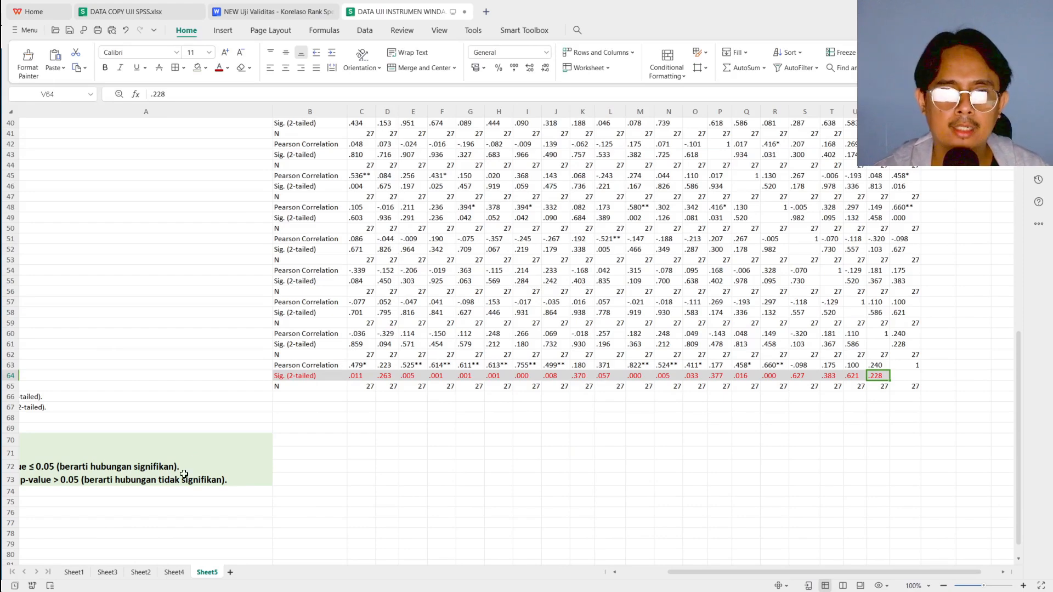
pyautogui.click(174, 573)
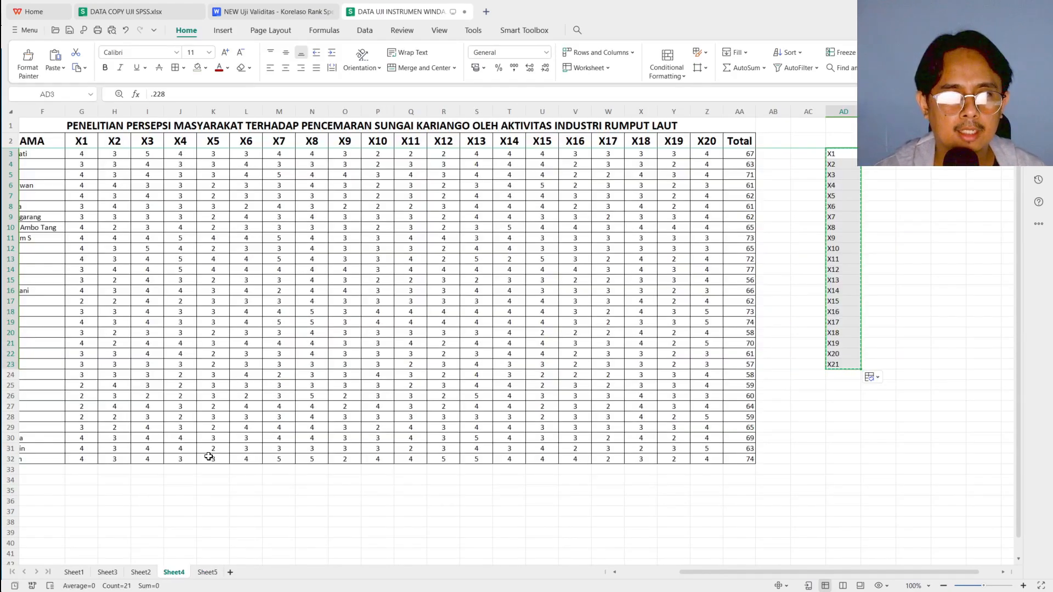
# Enter the labels Rhitung in F35 and Rtabel in F36 below the respondent table
pyautogui.hscroll(-3, 148, 407)
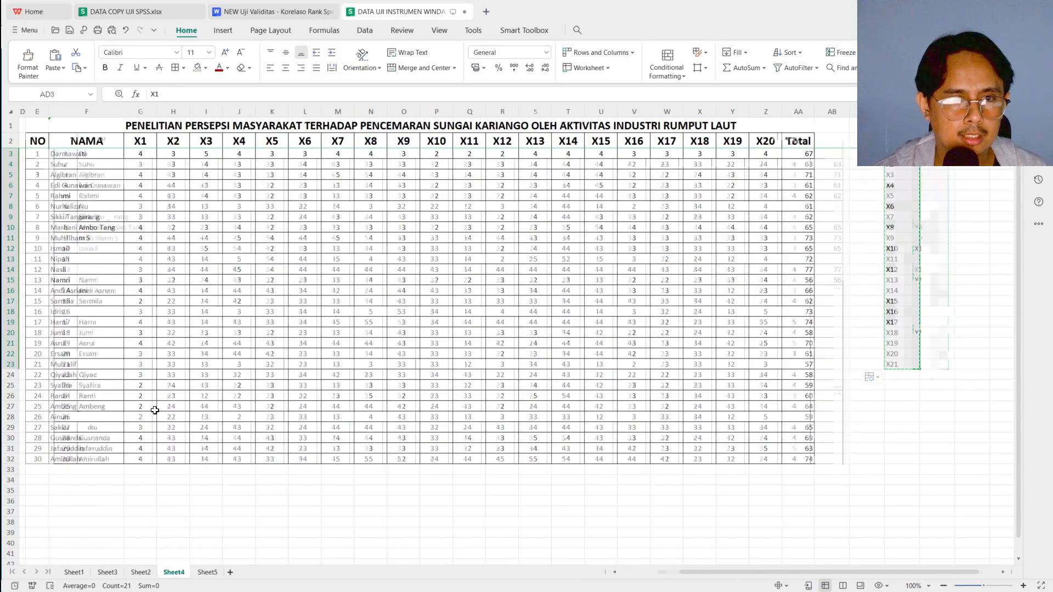
pyautogui.hscroll(1, 136, 365)
pyautogui.scroll(-2, 212, 358)
pyautogui.scroll(-2, 164, 379)
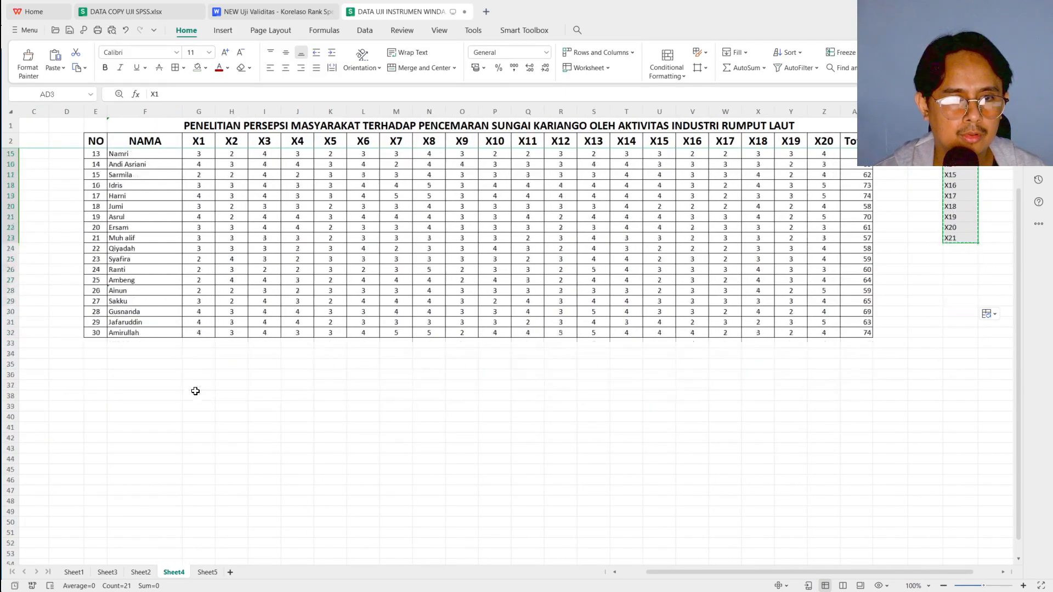
pyautogui.click(137, 363)
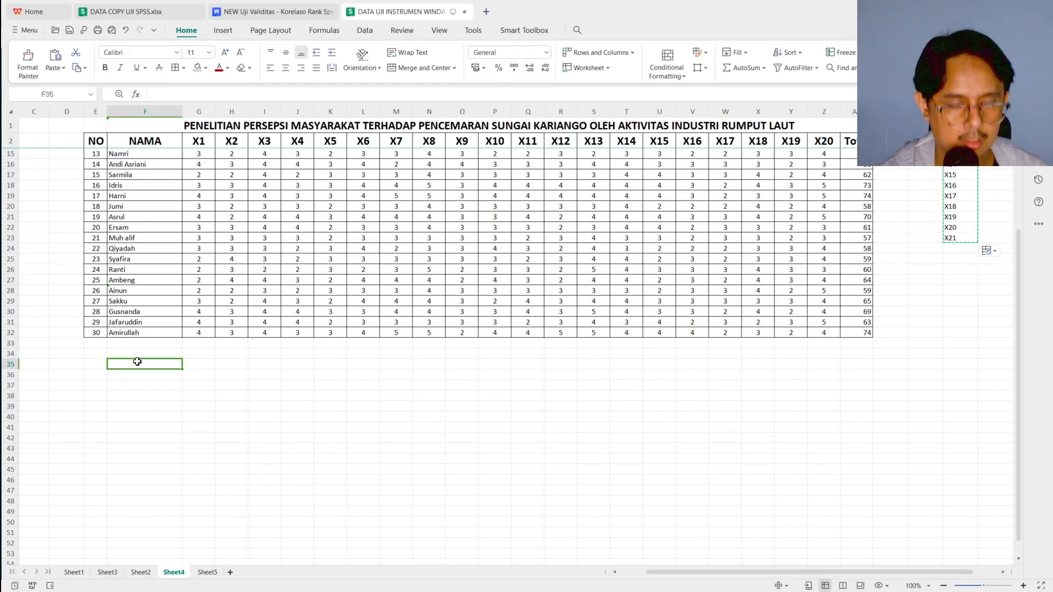
pyautogui.write('Rhitung')
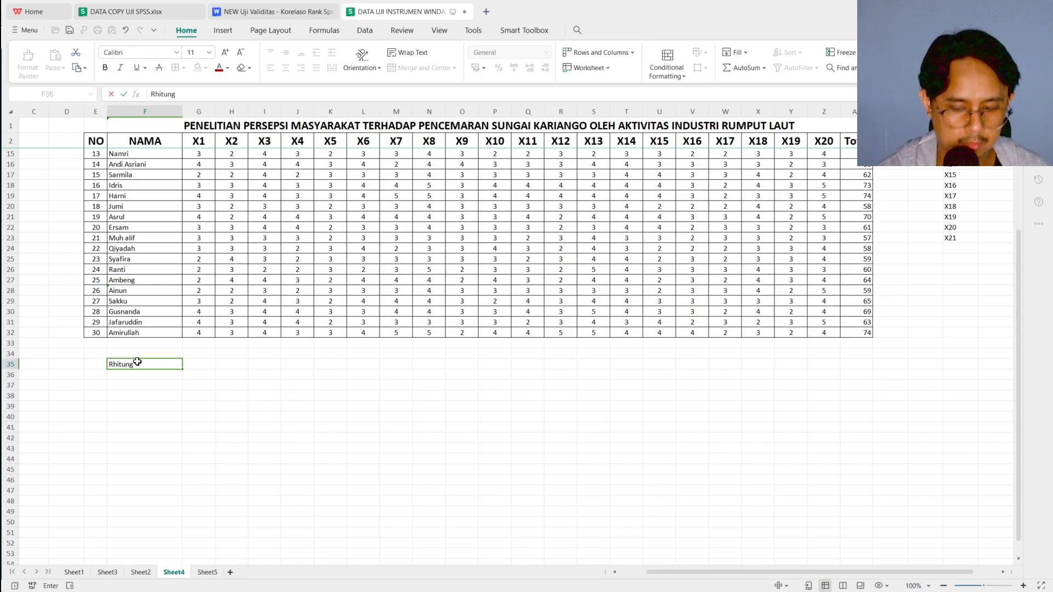
pyautogui.press('Return')
pyautogui.write('Rtabel')
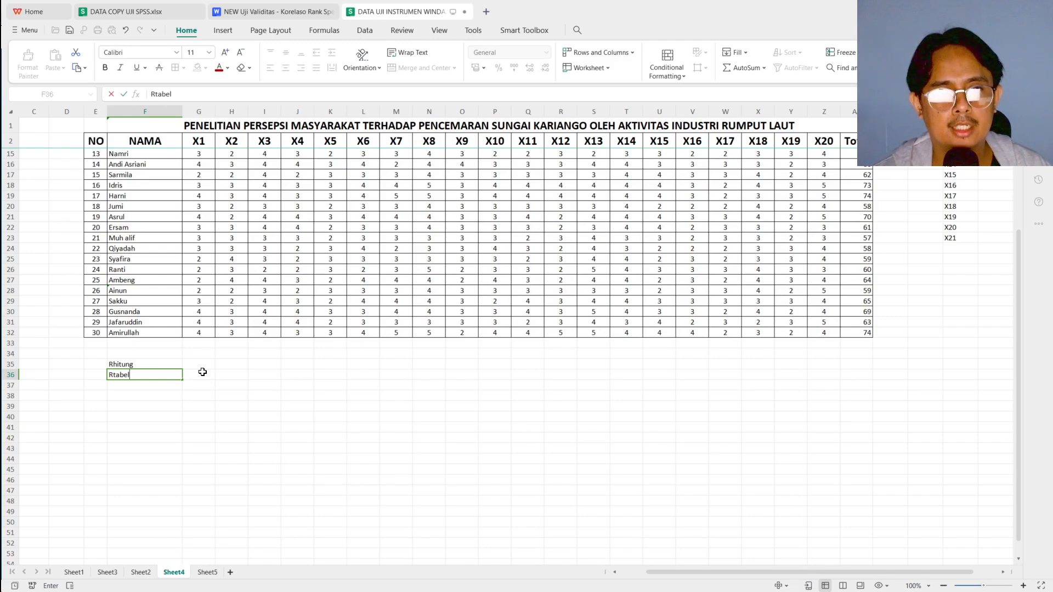
# Review the Total_X correlation rows and the p-value validity criteria on Sheet5, and return to Sheet4
pyautogui.click(202, 372)
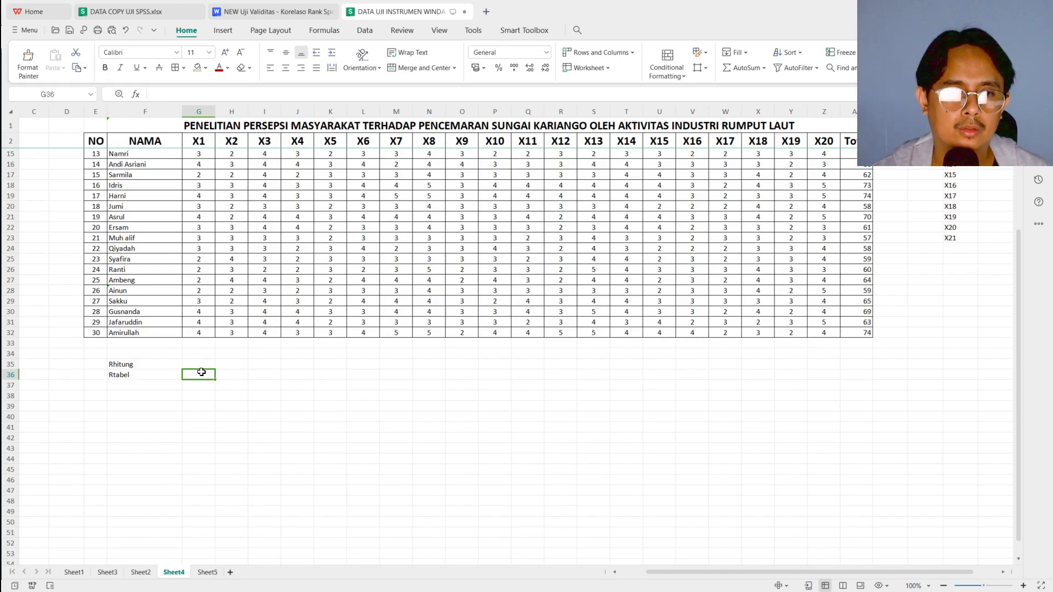
pyautogui.click(207, 572)
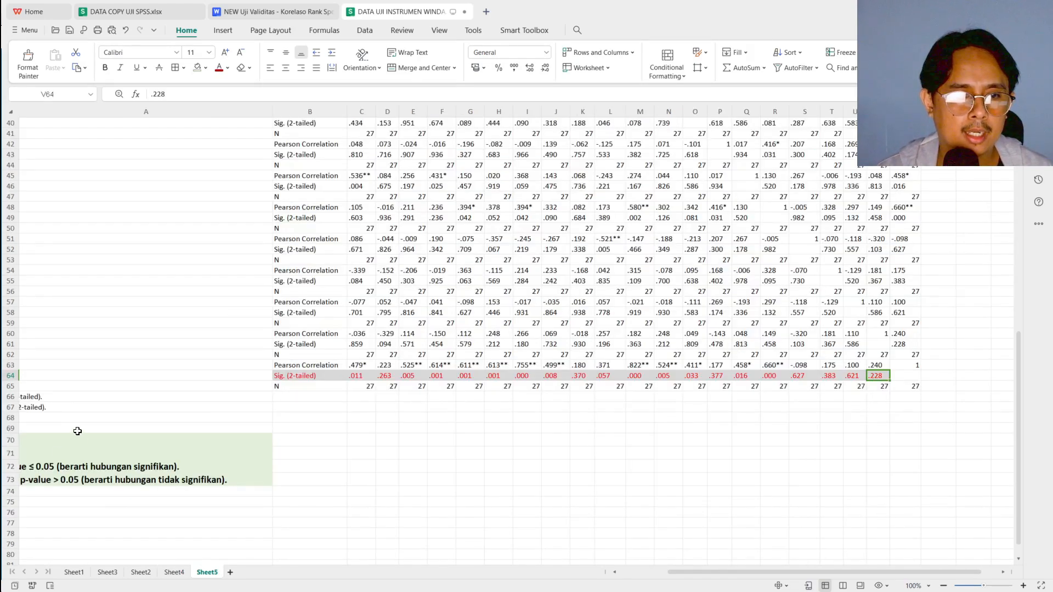
pyautogui.hscroll(1, 82, 455)
pyautogui.hscroll(-3, 82, 455)
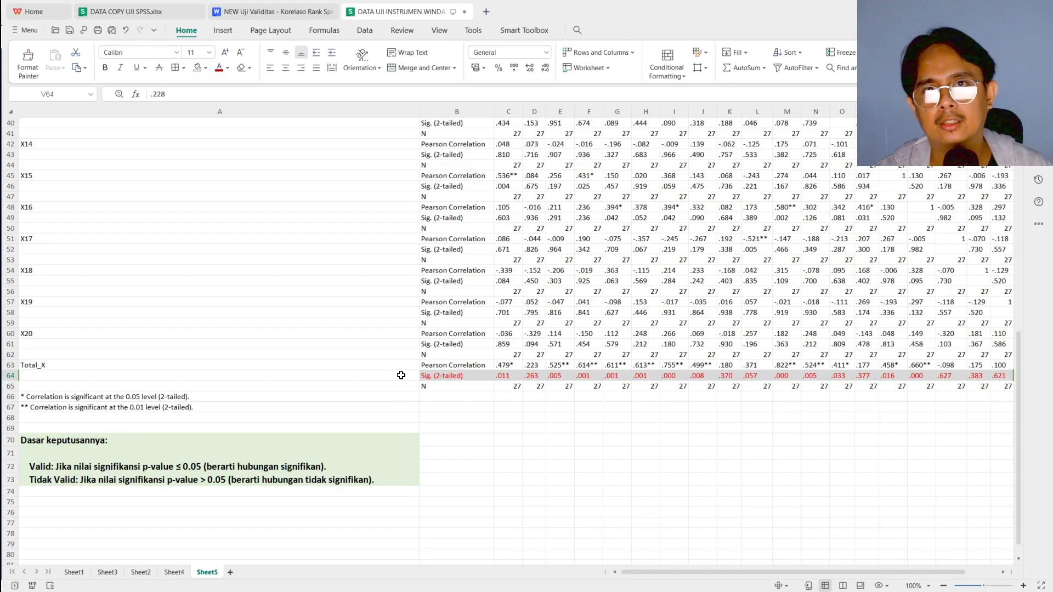
pyautogui.click(174, 572)
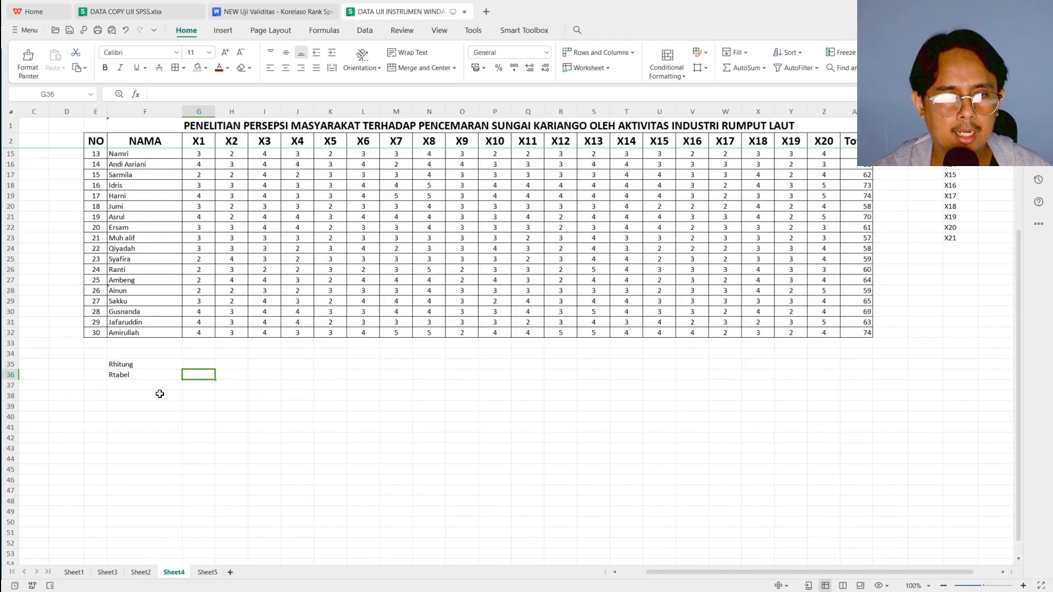
# Check the Rhitung and Rtabel labels and the last respondent number in column NO
pyautogui.click(137, 376)
pyautogui.click(135, 366)
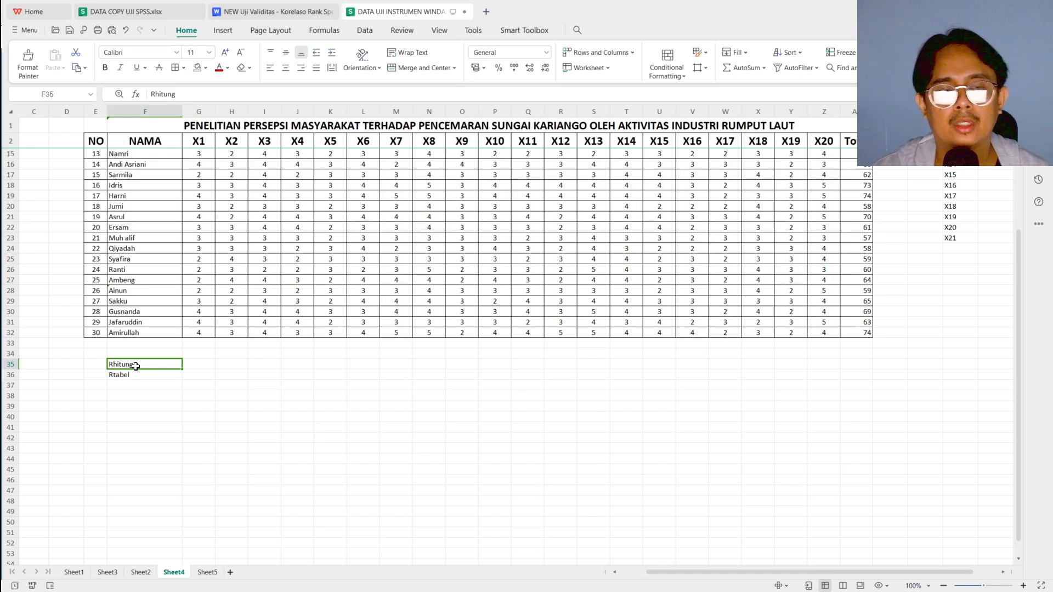
pyautogui.click(137, 374)
pyautogui.click(140, 367)
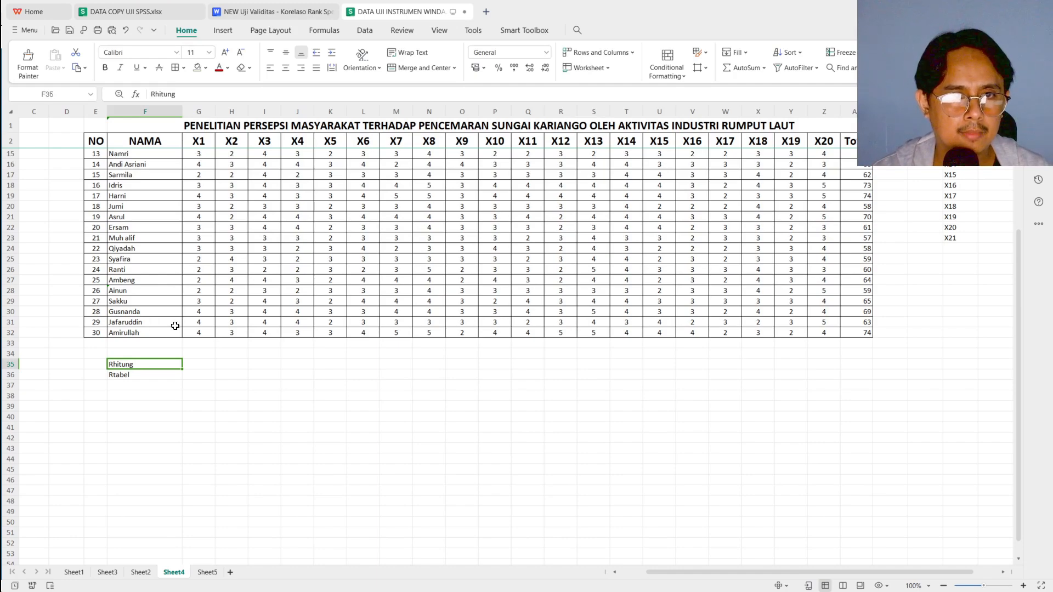
pyautogui.click(100, 333)
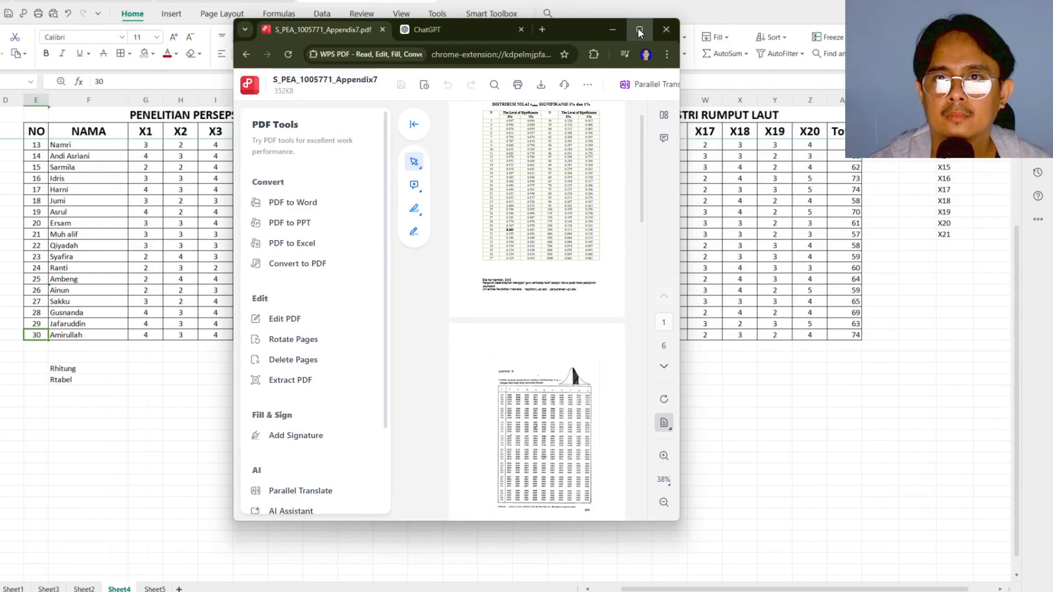
# Switch to the r table PDF in the browser and copy the 5% significance value 0.361 for N = 30
pyautogui.click(639, 33)
pyautogui.scroll(5, 564, 236)
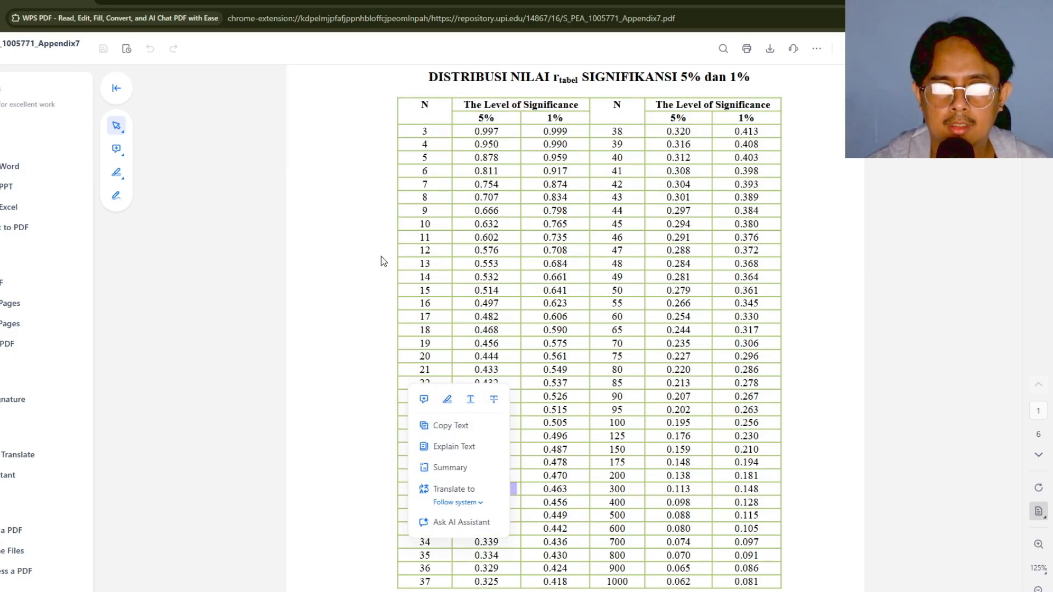
pyautogui.click(384, 261)
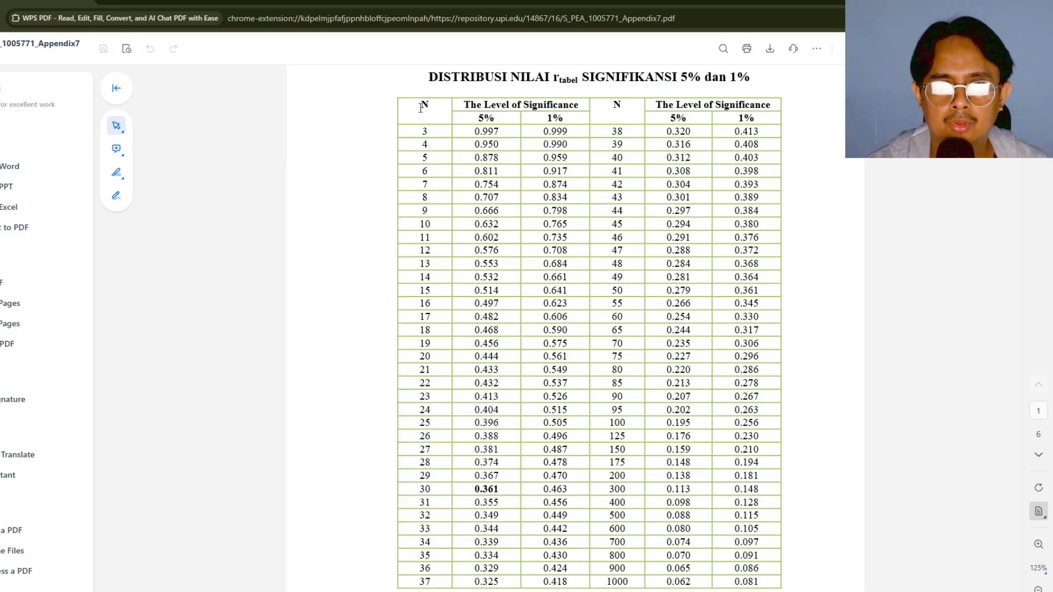
pyautogui.moveTo(417, 491); pyautogui.dragTo(491, 491)
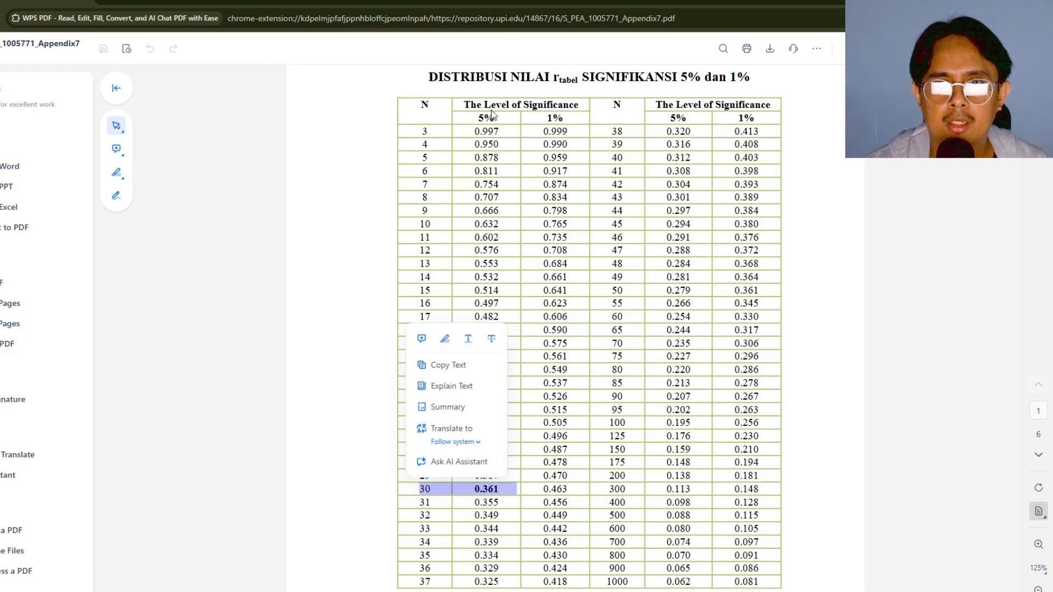
pyautogui.click(474, 164)
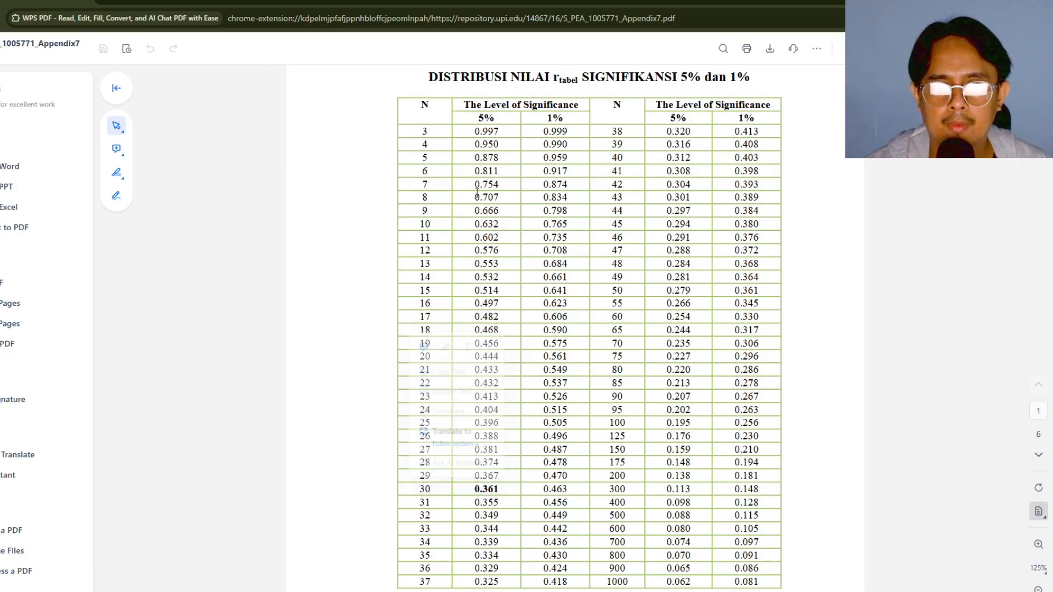
pyautogui.moveTo(474, 489); pyautogui.dragTo(502, 490)
pyautogui.click(475, 490)
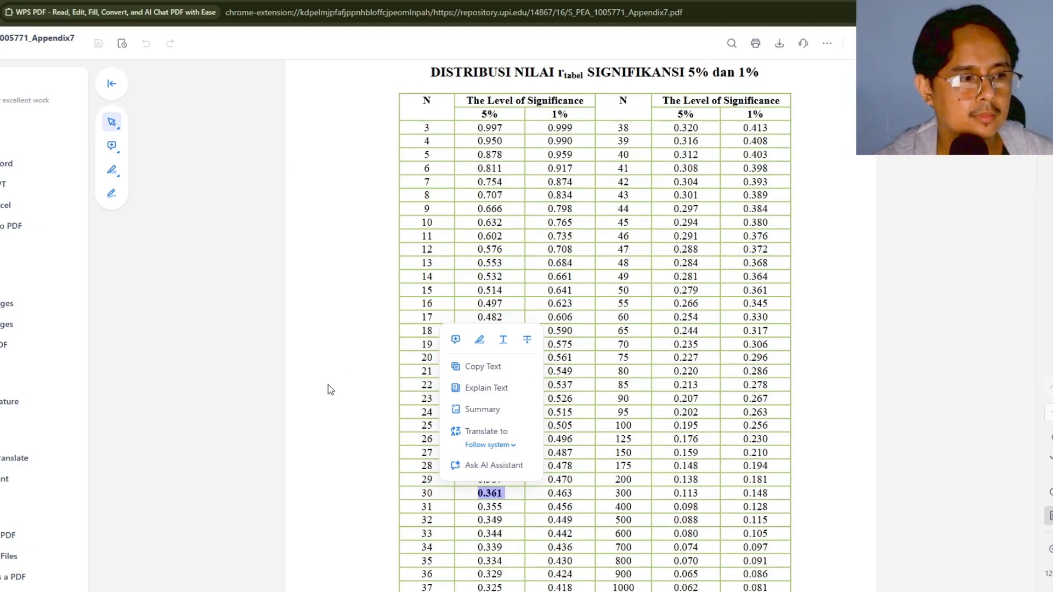
# Return to the spreadsheet and fill the Rtabel row with 0.361 from G36 to Z36
pyautogui.hotkey('alt', 'Tab')
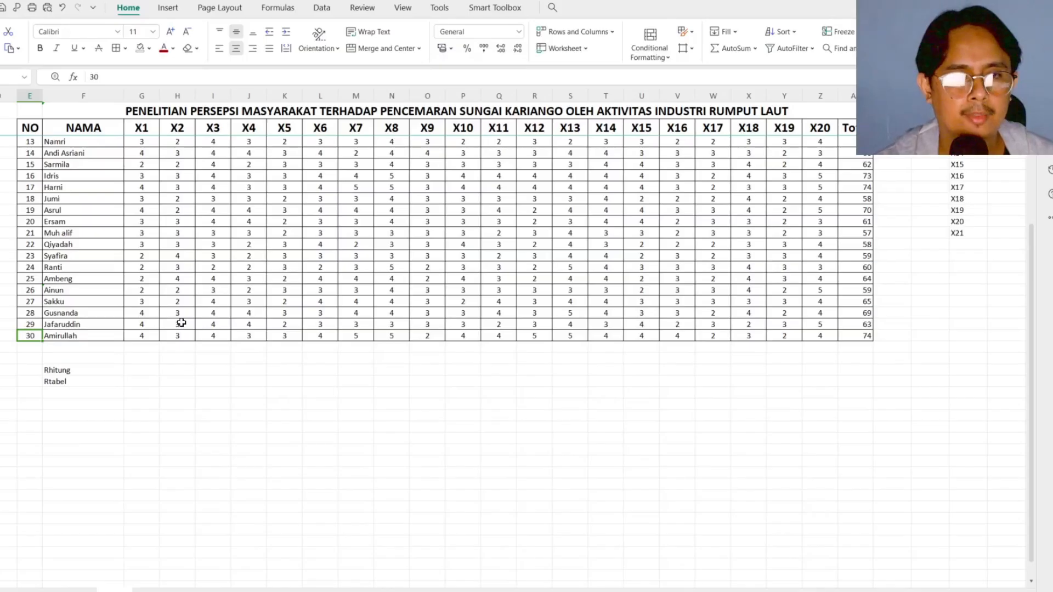
pyautogui.click(140, 382)
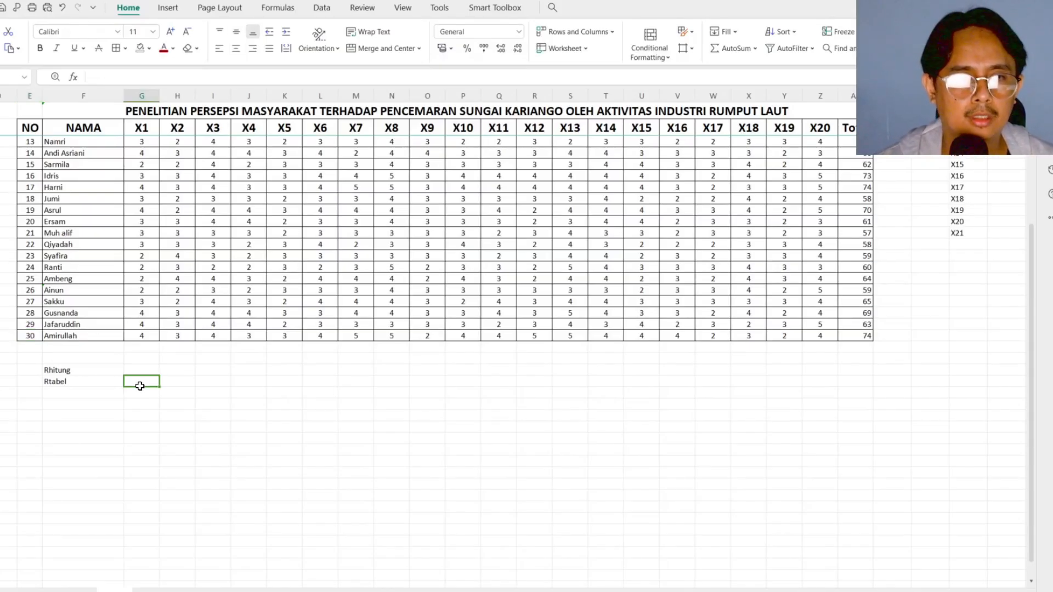
pyautogui.keyDown('shift'); pyautogui.click(825, 371); pyautogui.keyUp('shift')
pyautogui.keyDown('shift'); pyautogui.click(824, 381); pyautogui.keyUp('shift')
pyautogui.write('0.361\t0.361')
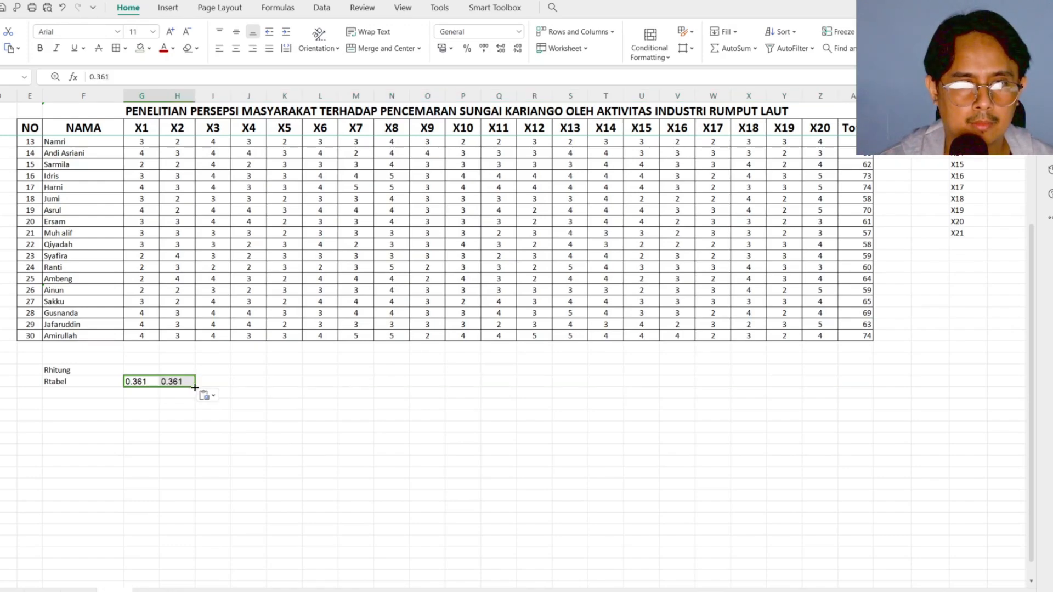
pyautogui.moveTo(406, 385); pyautogui.dragTo(846, 384)
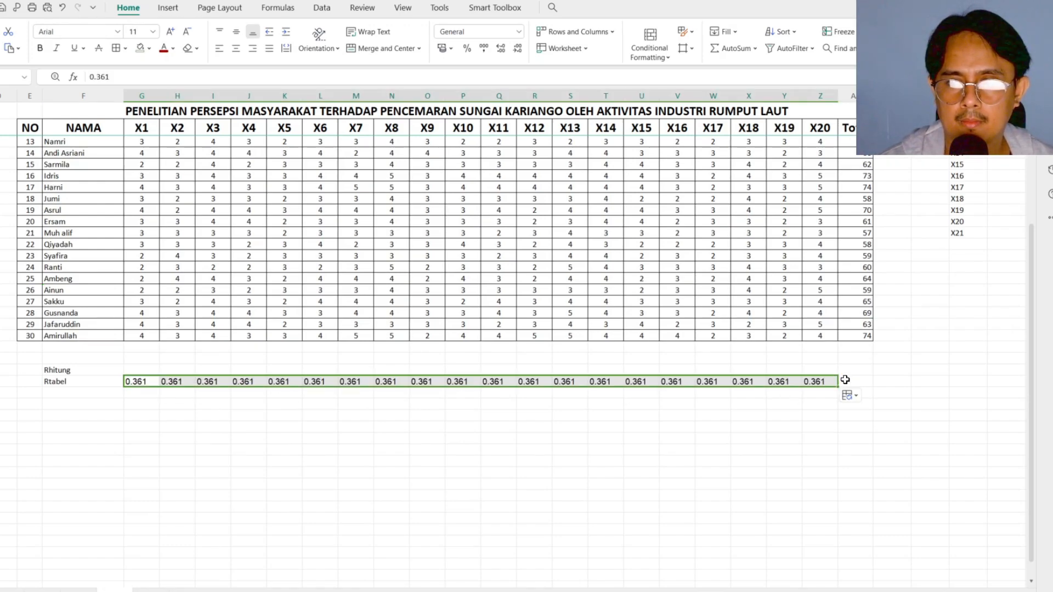
pyautogui.click(131, 417)
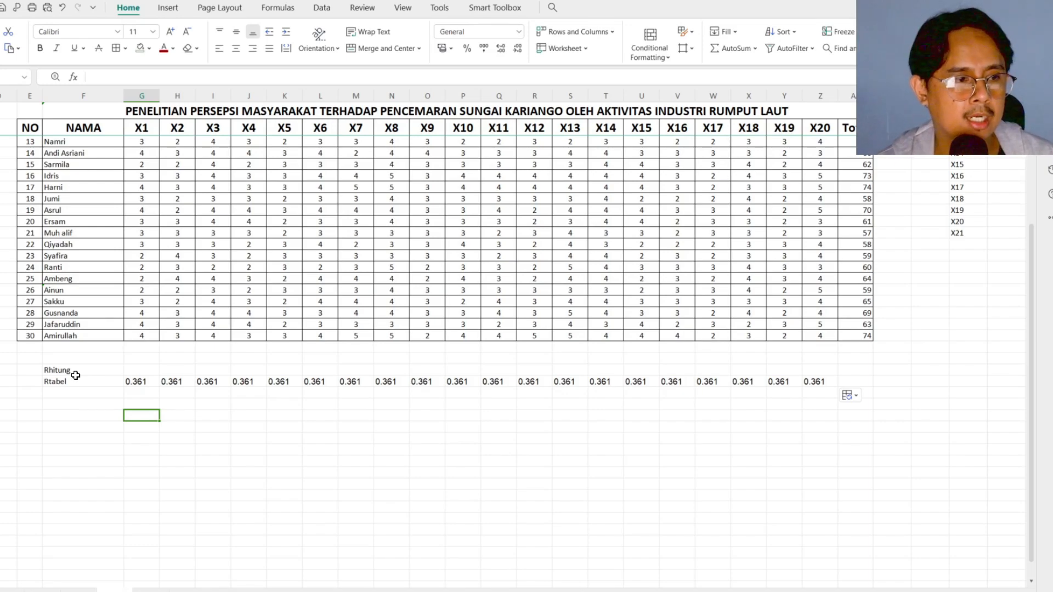
# Start a CORREL formula in G35 of the Rhitung row and open its function arguments
pyautogui.click(132, 372)
pyautogui.write('=')
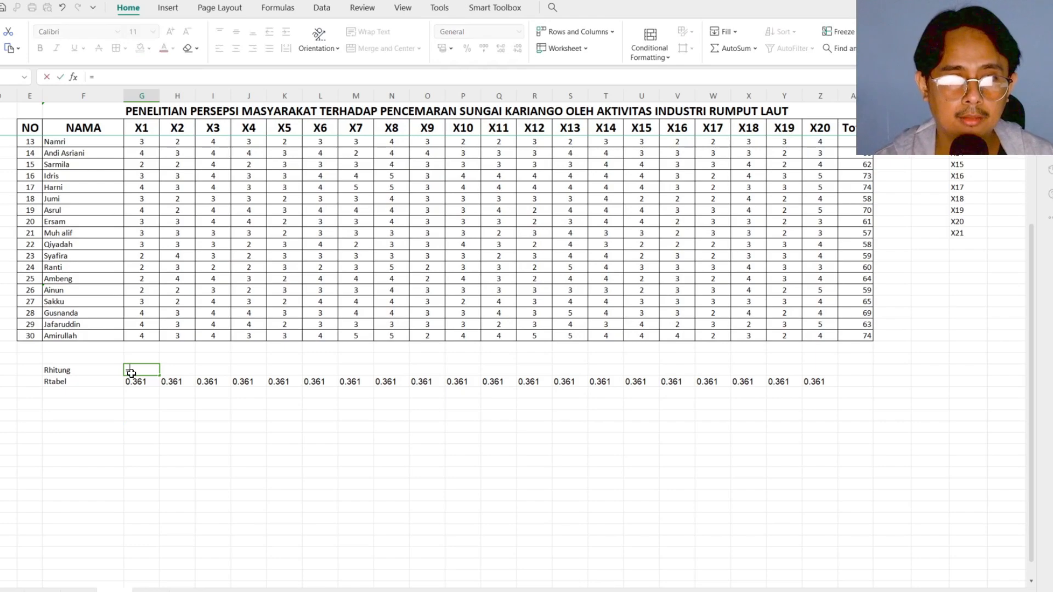
pyautogui.write('corr')
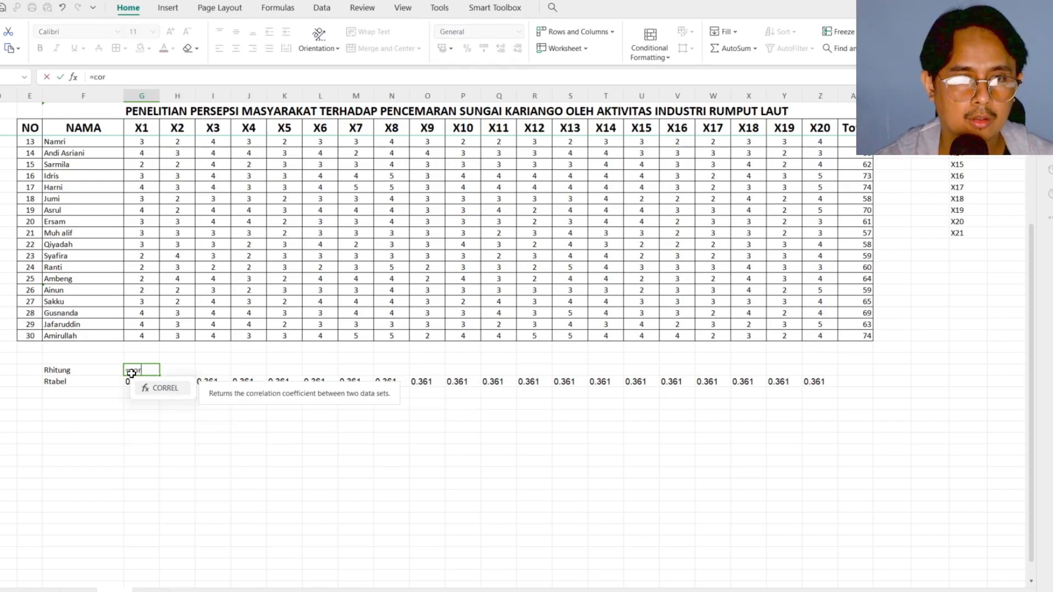
pyautogui.click(171, 389)
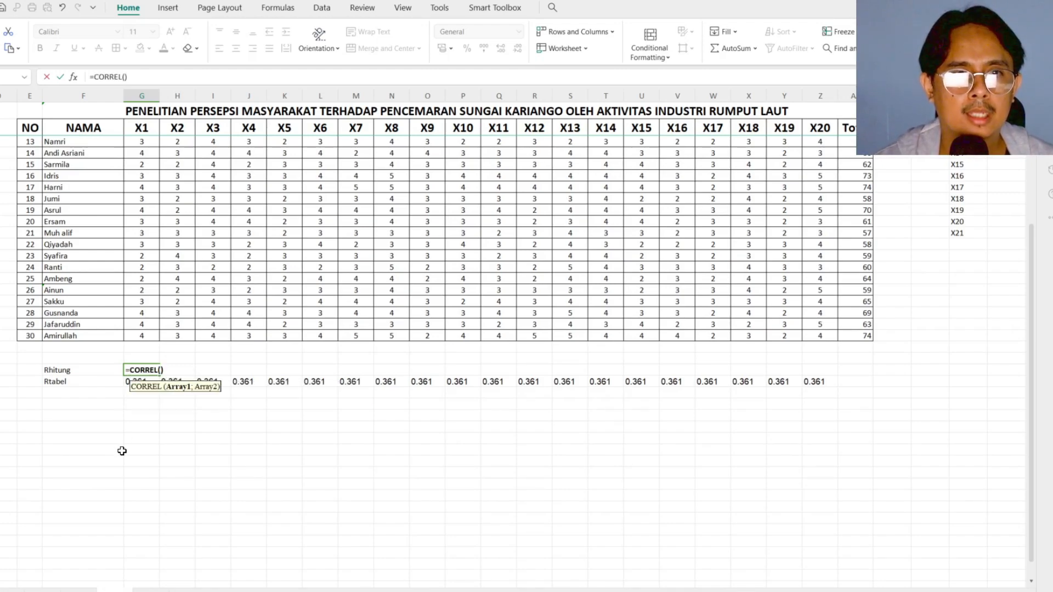
pyautogui.click(74, 77)
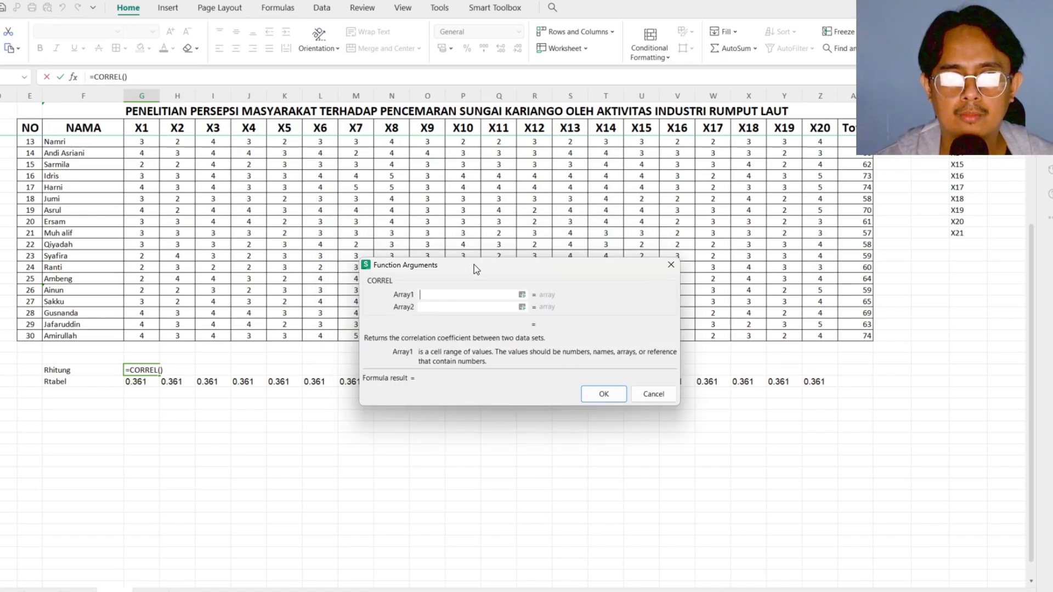
pyautogui.moveTo(473, 264); pyautogui.dragTo(476, 277)
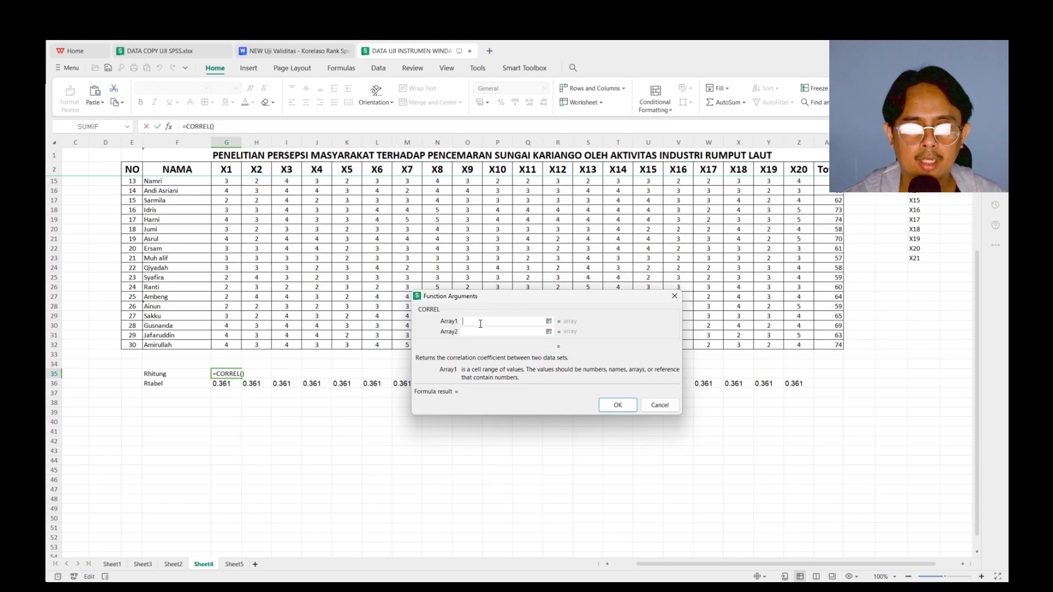
# Correlate G3:G32 with the absolute range $AA$3:$AA$32 and fill the formula across the Rhitung row to Z35
pyautogui.scroll(4, 233, 333)
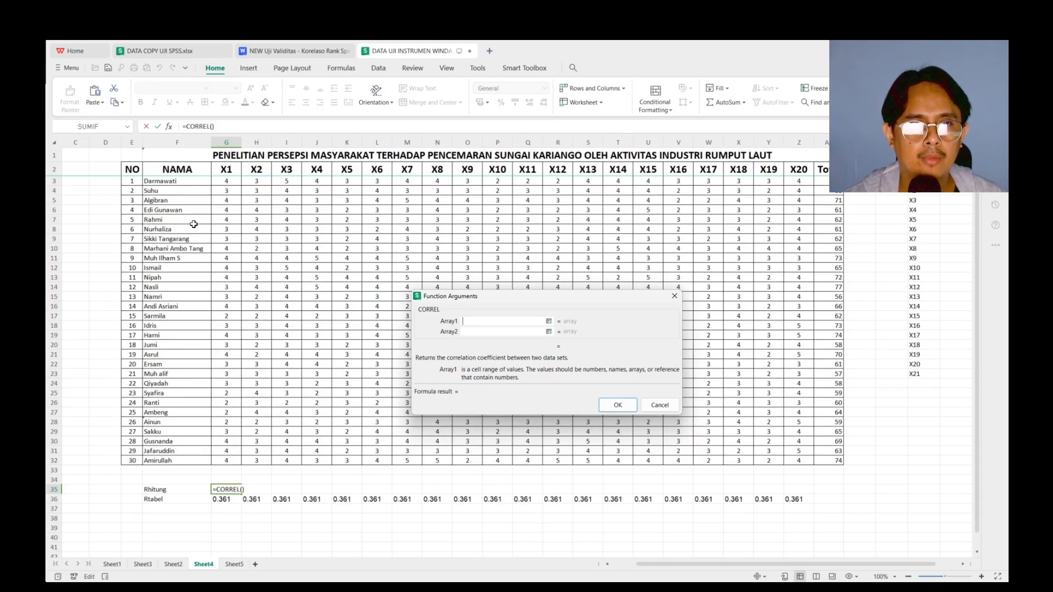
pyautogui.click(225, 181)
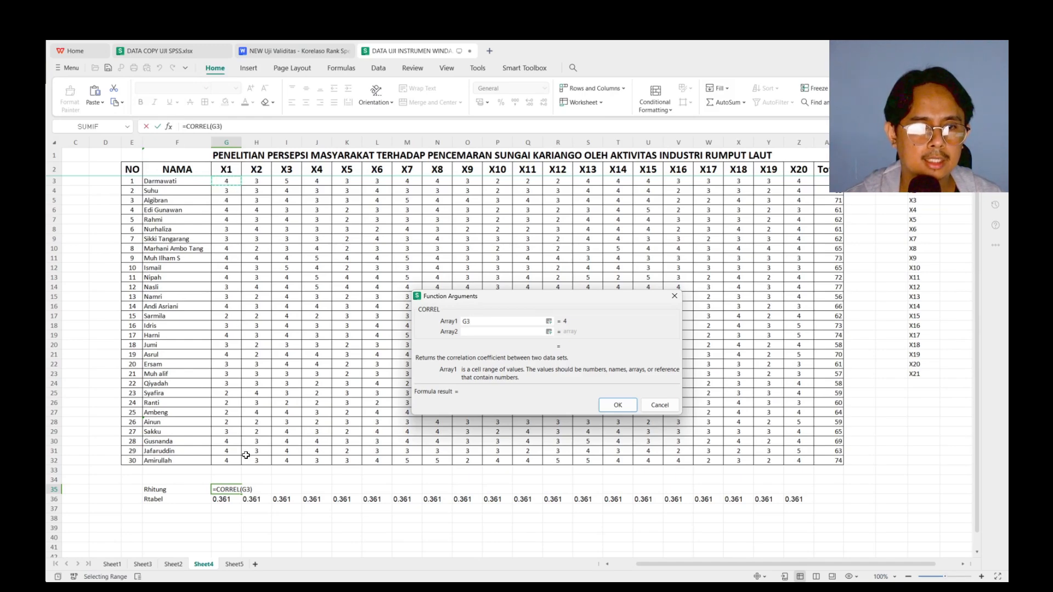
pyautogui.keyDown('shift'); pyautogui.click(225, 460); pyautogui.keyUp('shift')
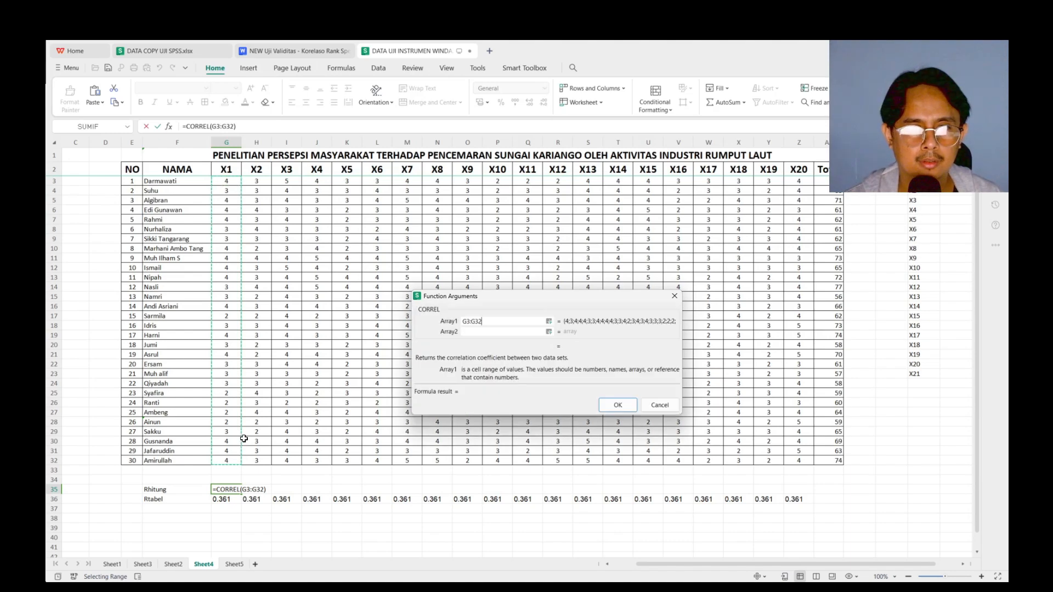
pyautogui.click(477, 331)
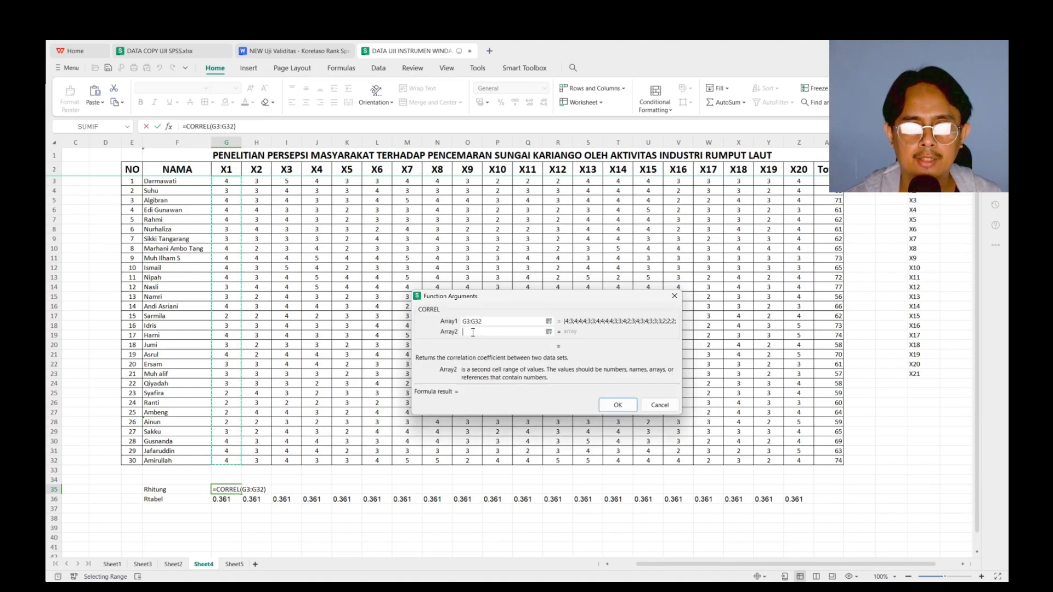
pyautogui.click(824, 183)
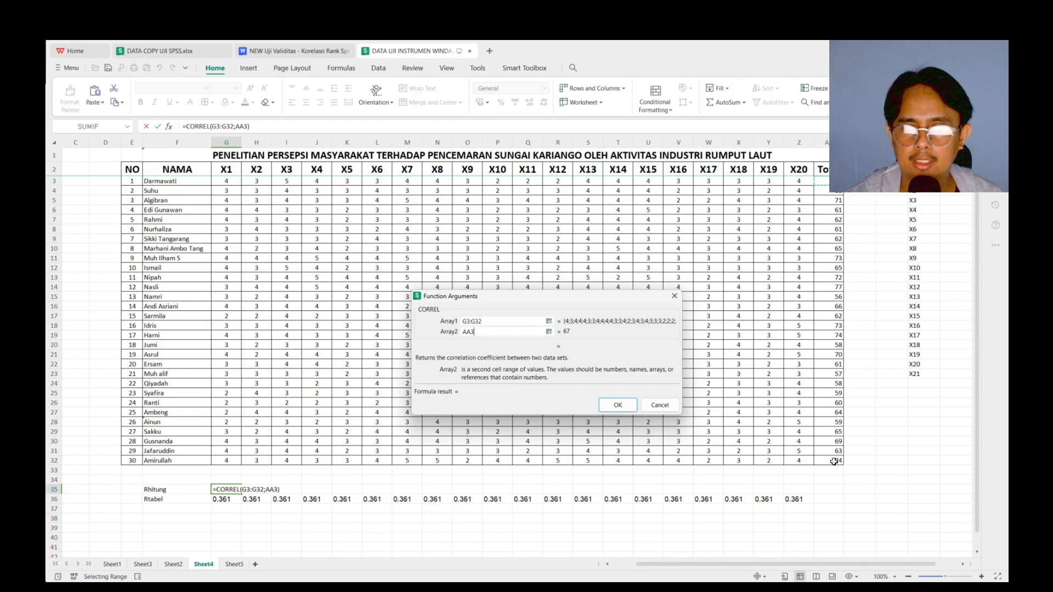
pyautogui.keyDown('shift'); pyautogui.click(833, 462); pyautogui.keyUp('shift')
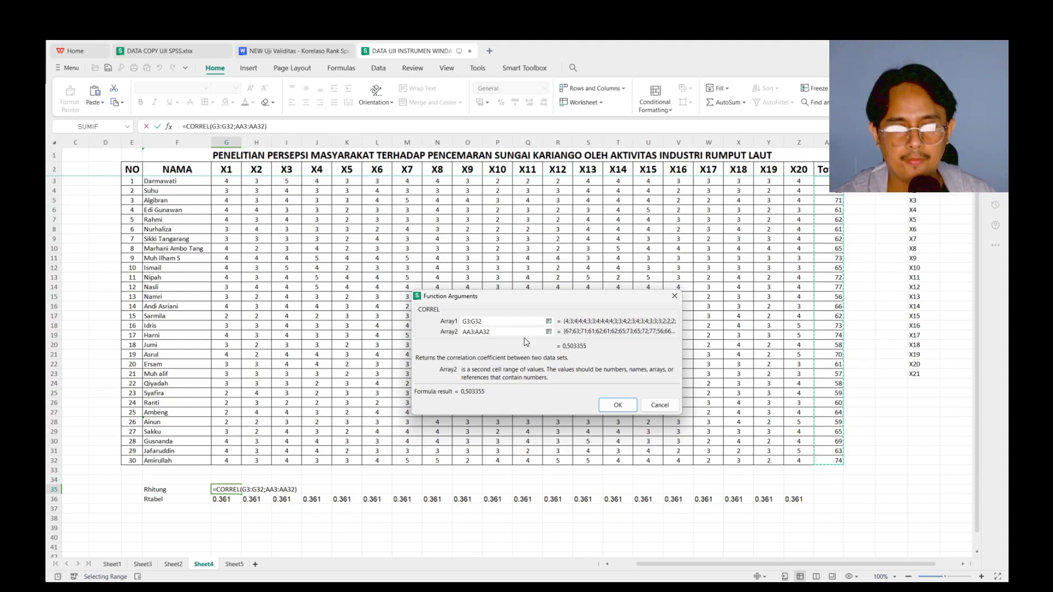
pyautogui.press('F4')
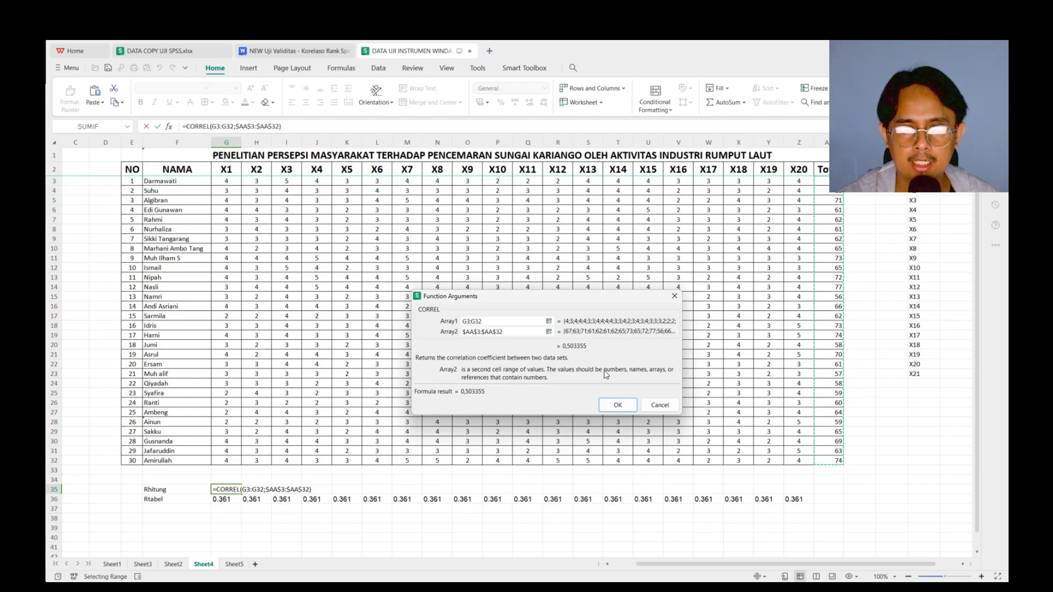
pyautogui.click(618, 406)
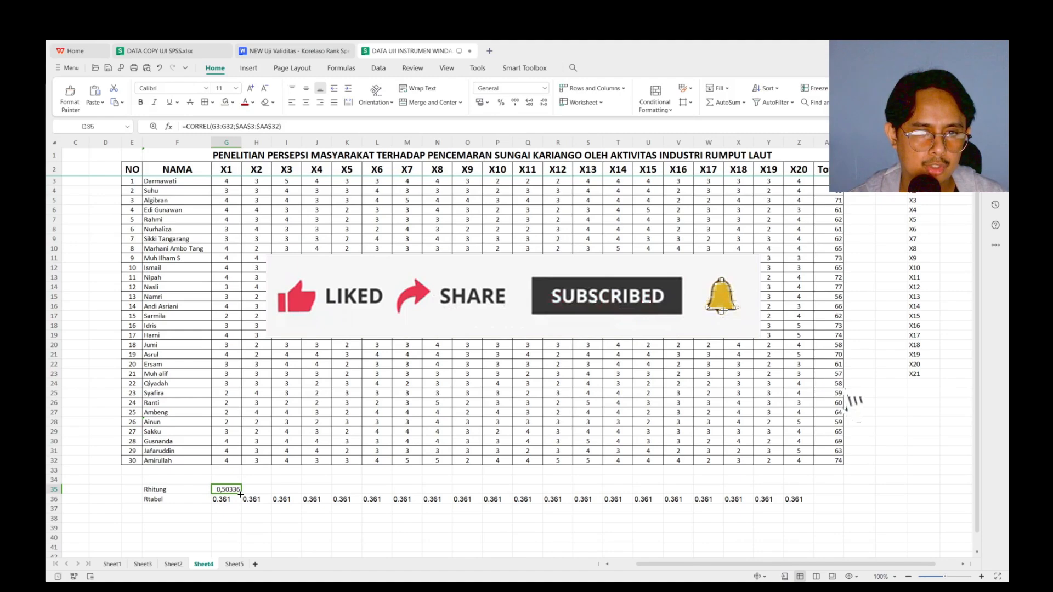
pyautogui.moveTo(302, 493); pyautogui.dragTo(812, 491)
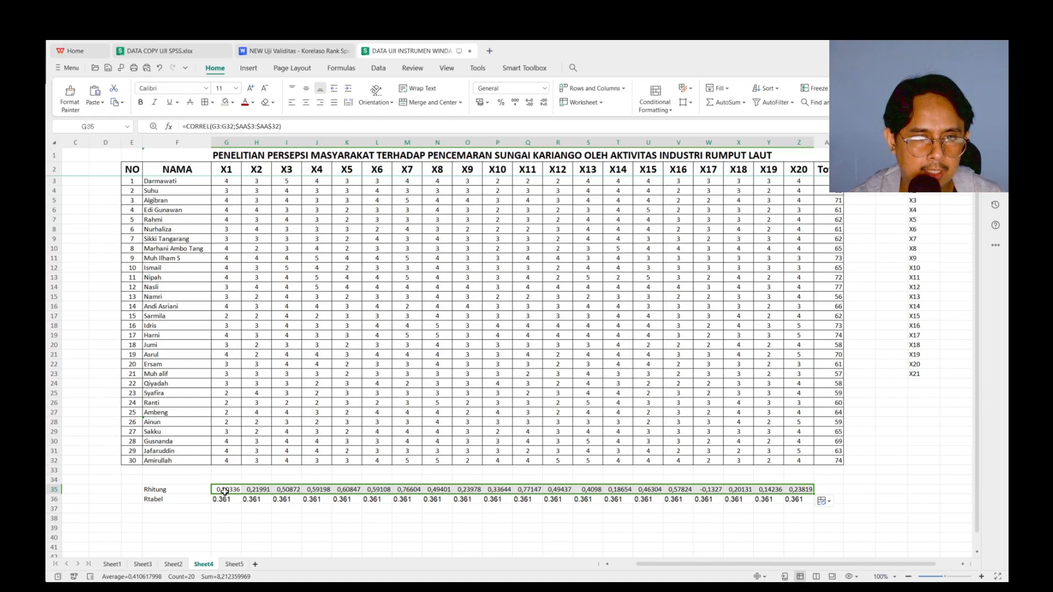
pyautogui.click(255, 491)
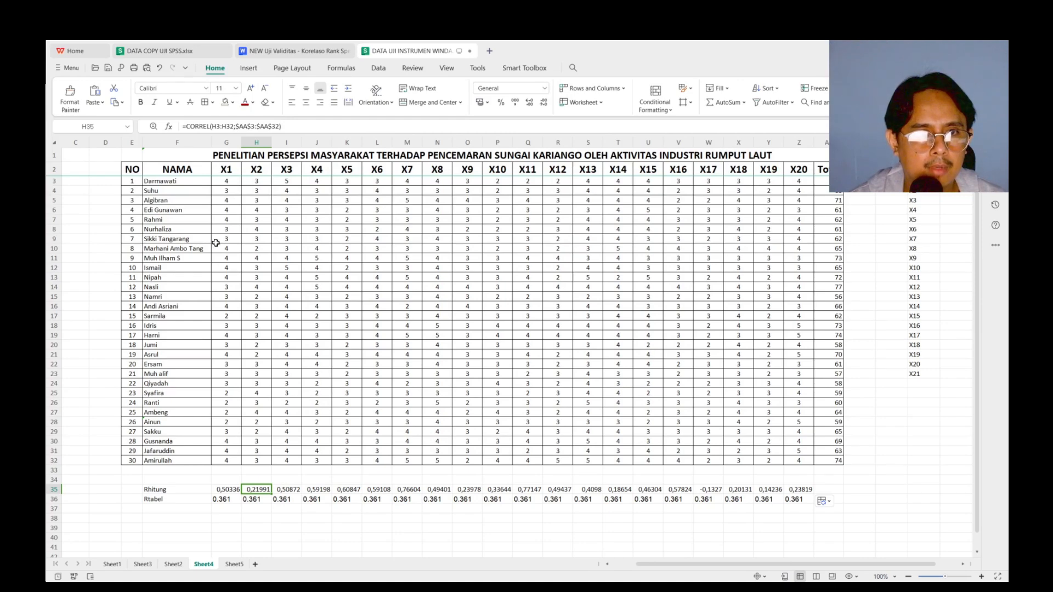
# Copy the X1 scores from G12:G22 over the X2 scores in H12:H22
pyautogui.click(224, 269)
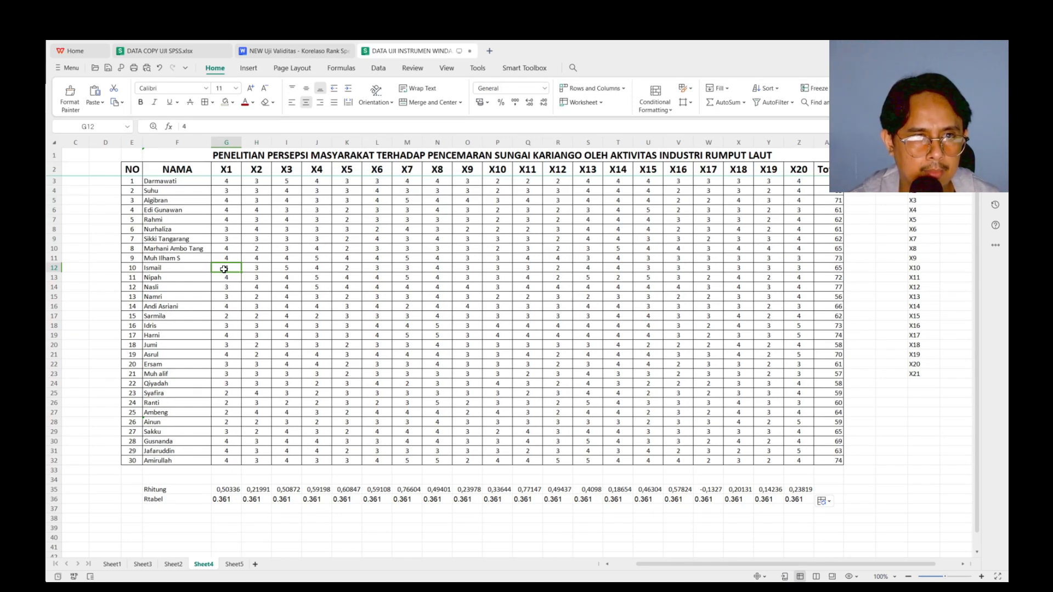
pyautogui.keyDown('shift'); pyautogui.click(223, 364); pyautogui.keyUp('shift')
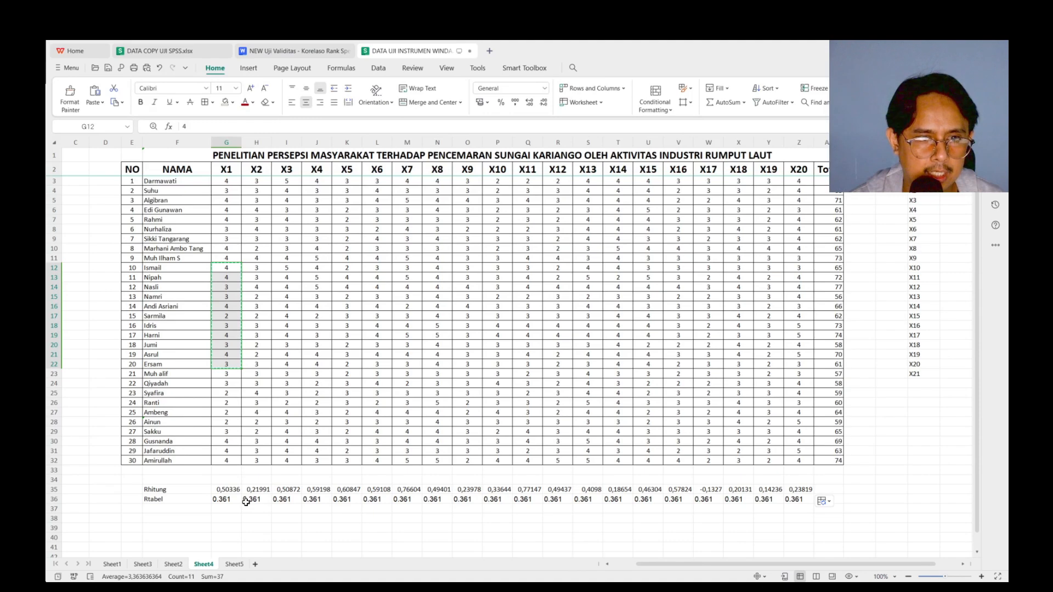
pyautogui.click(255, 267)
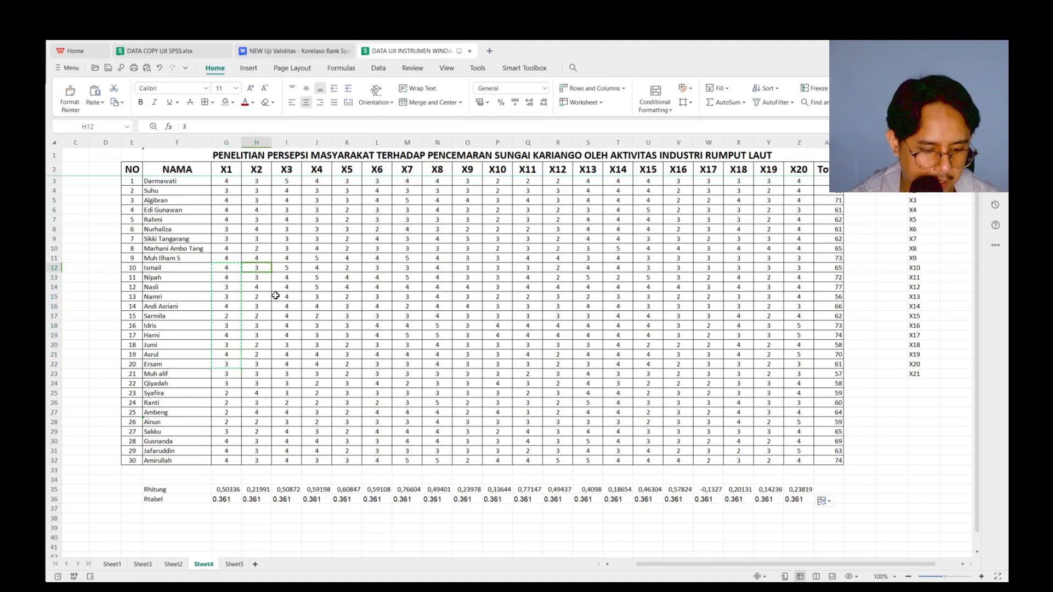
pyautogui.hotkey('ctrl', 'v')
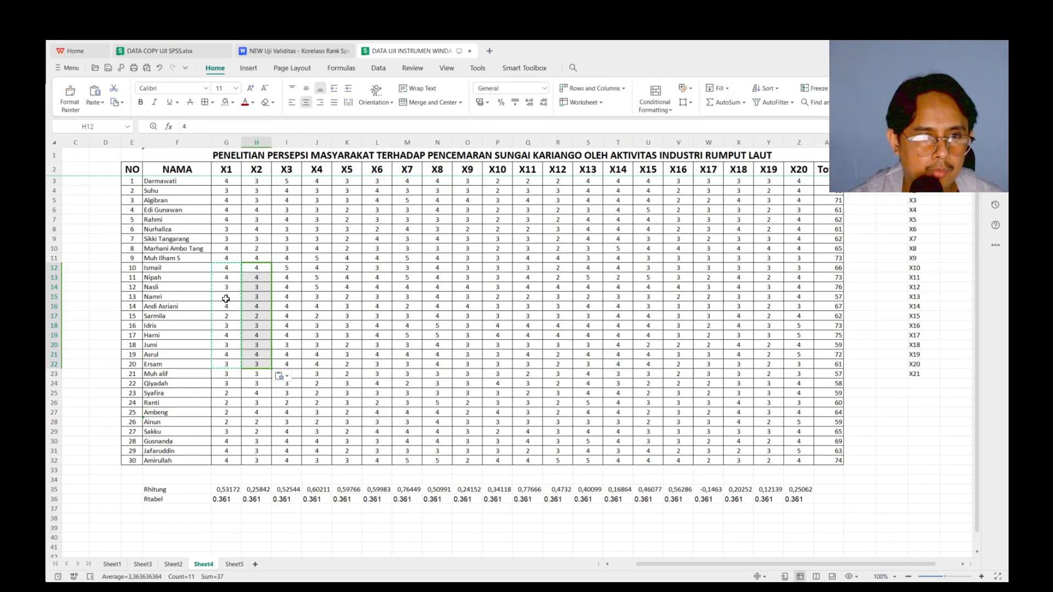
# Copy the X1 scores from G27:G32 over the X2 scores in H27:H32
pyautogui.moveTo(225, 412); pyautogui.dragTo(226, 462)
pyautogui.hotkey('ctrl', 'c')
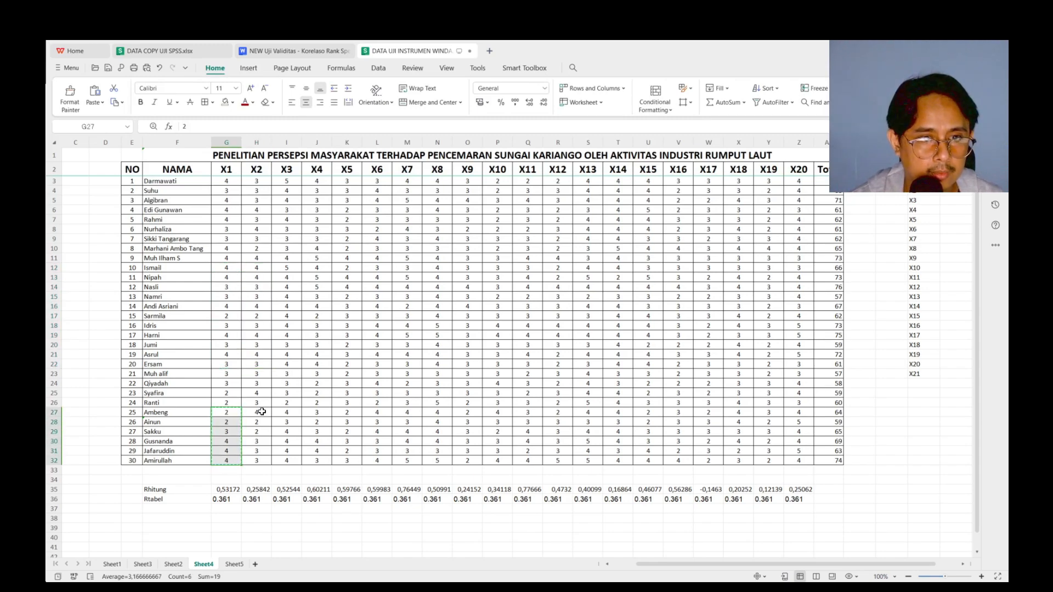
pyautogui.click(260, 412)
pyautogui.hotkey('ctrl', 'v')
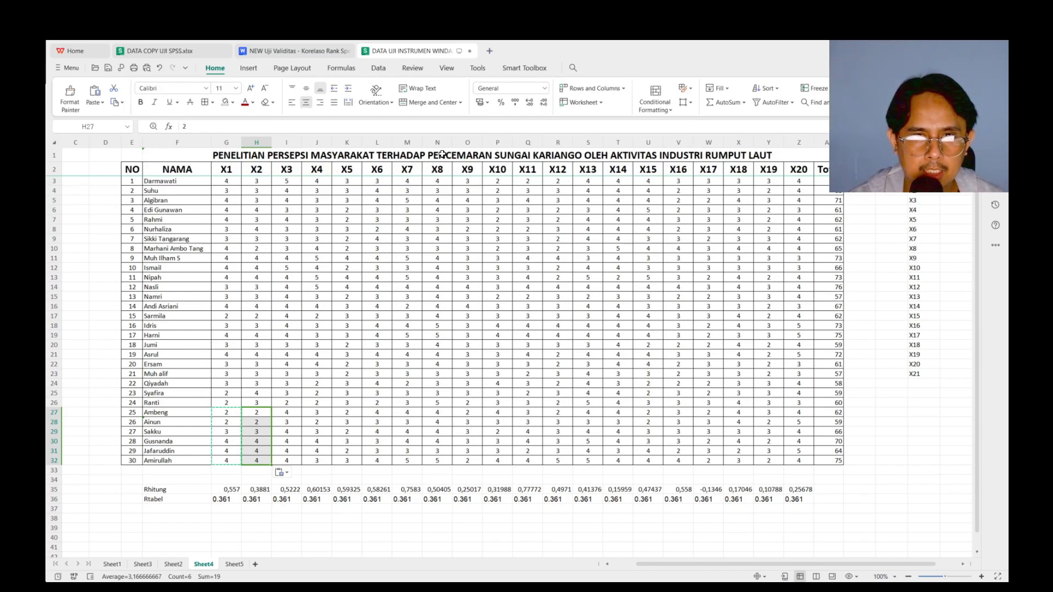
# Copy the X8 scores from N3:N12 over the X9 scores in O3:O12
pyautogui.click(439, 180)
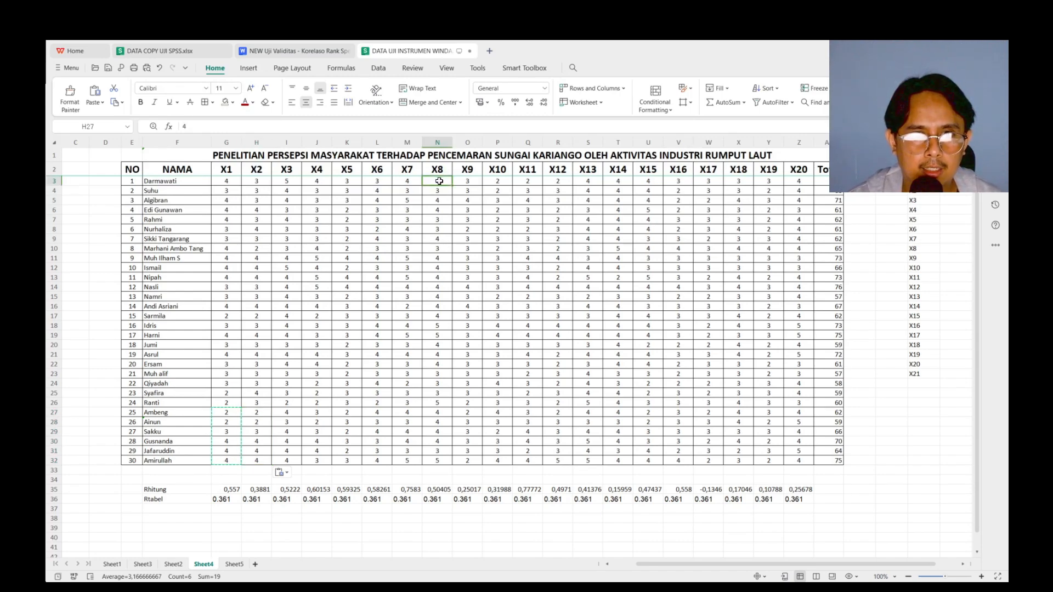
pyautogui.keyDown('shift'); pyautogui.click(435, 270); pyautogui.keyUp('shift')
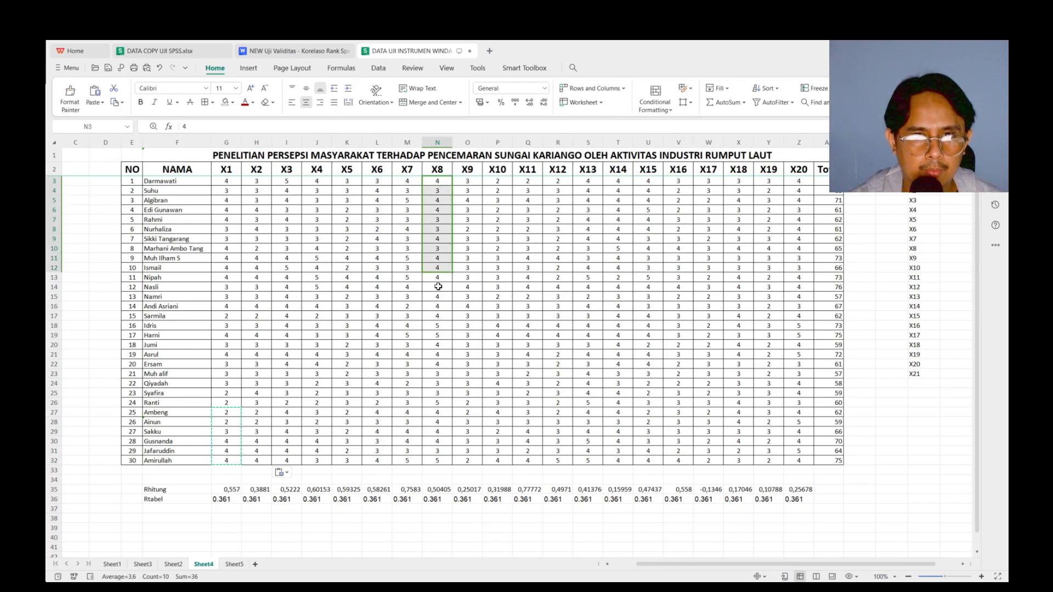
pyautogui.hotkey('ctrl', 'c')
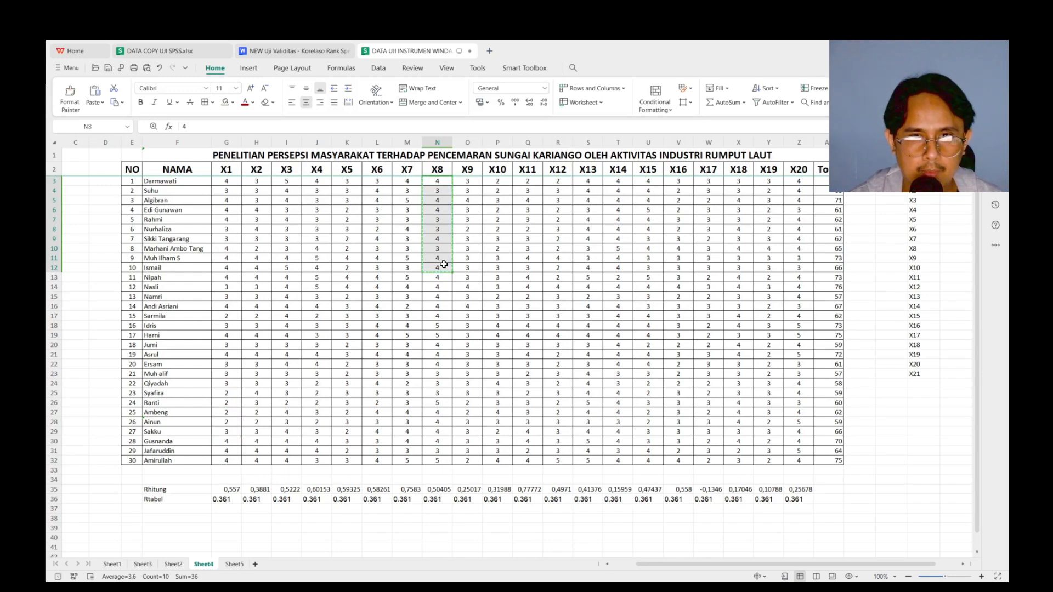
pyautogui.click(473, 180)
pyautogui.hotkey('ctrl', 'v')
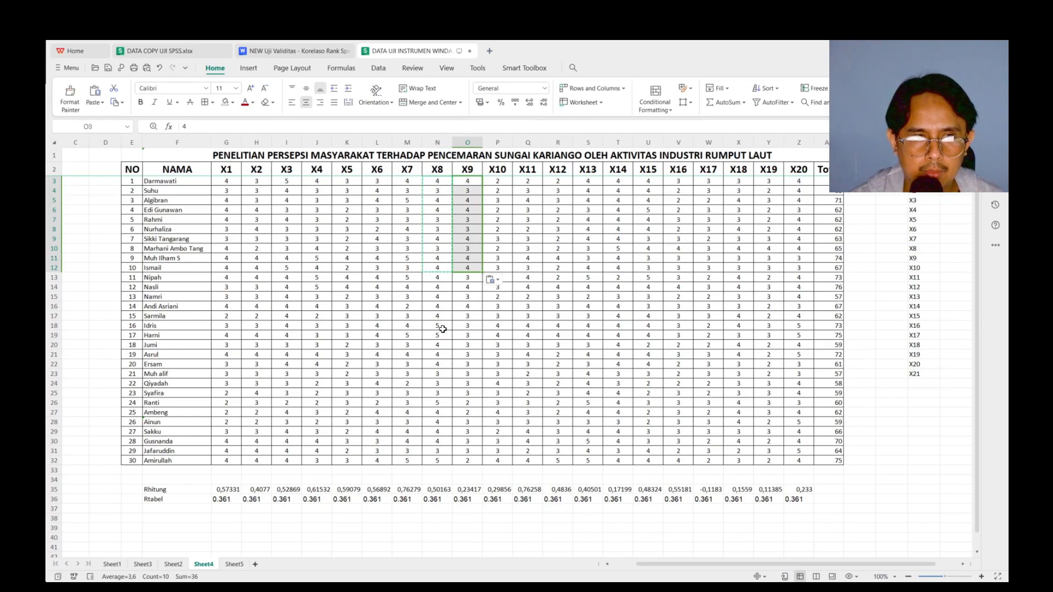
# Copy the X8 scores from N17:N22 over the X9 scores in O17:O22
pyautogui.click(434, 316)
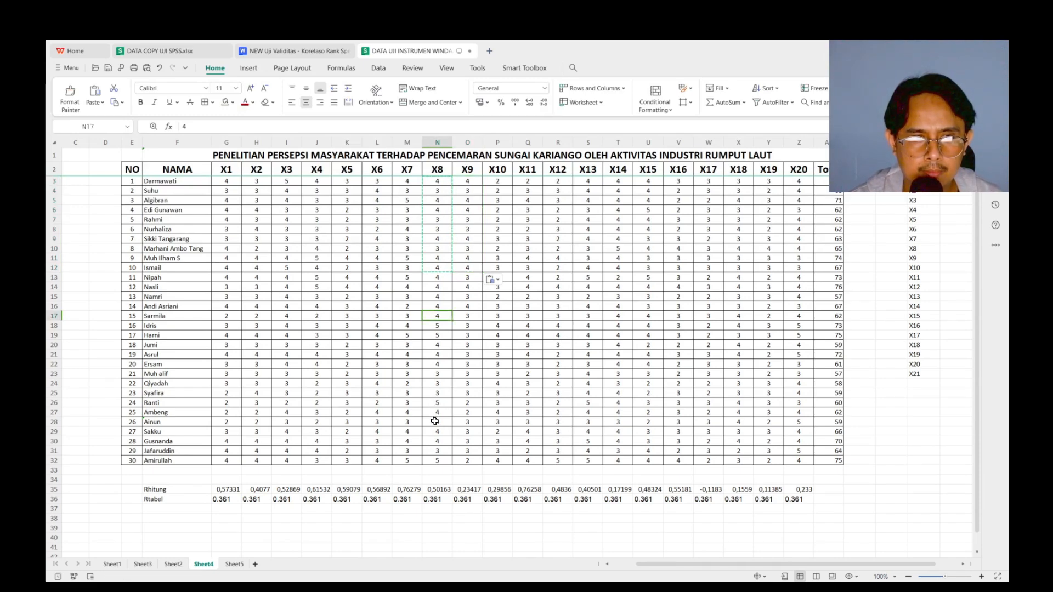
pyautogui.keyDown('shift'); pyautogui.click(436, 368); pyautogui.keyUp('shift')
pyautogui.hotkey('ctrl', 'c')
pyautogui.click(472, 315)
pyautogui.hotkey('ctrl', 'v')
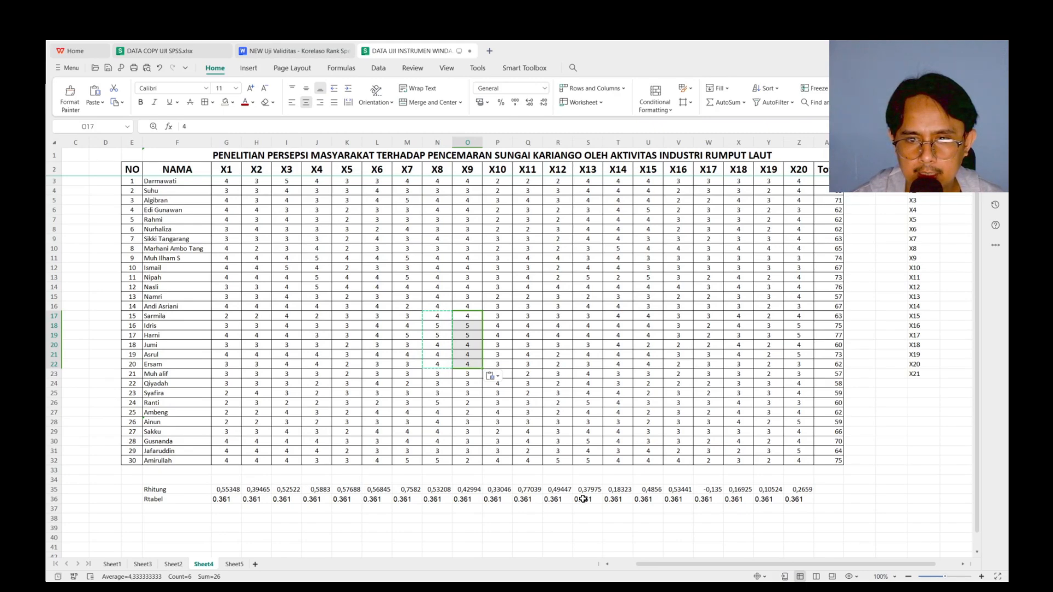
# Copy the X11 scores from Q12:Q22 over the X14 scores in T12:T22
pyautogui.click(526, 279)
pyautogui.click(526, 269)
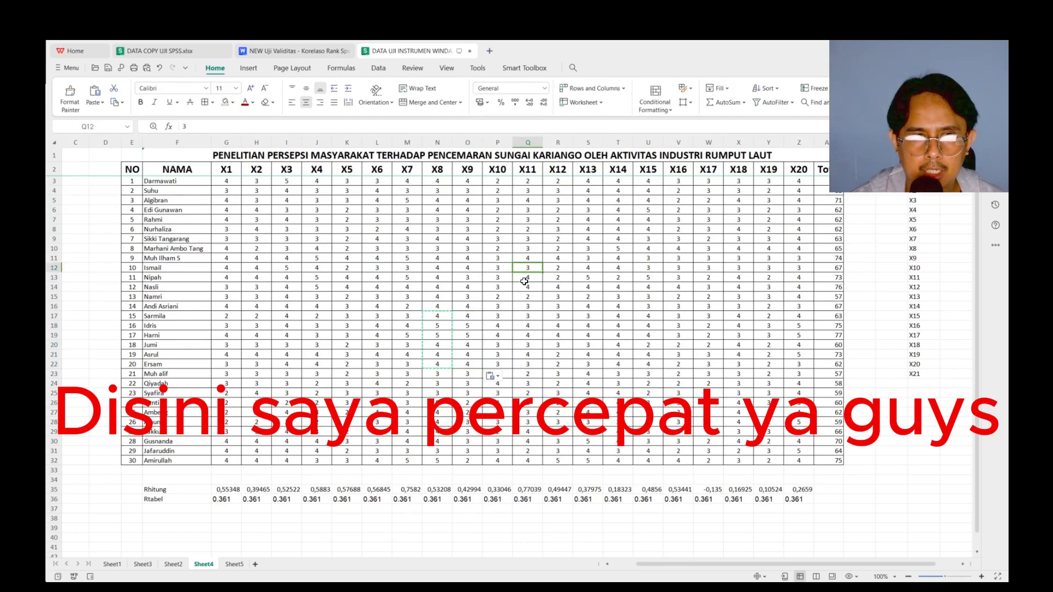
pyautogui.keyDown('shift'); pyautogui.click(525, 373); pyautogui.keyUp('shift')
pyautogui.keyDown('shift'); pyautogui.click(524, 364); pyautogui.keyUp('shift')
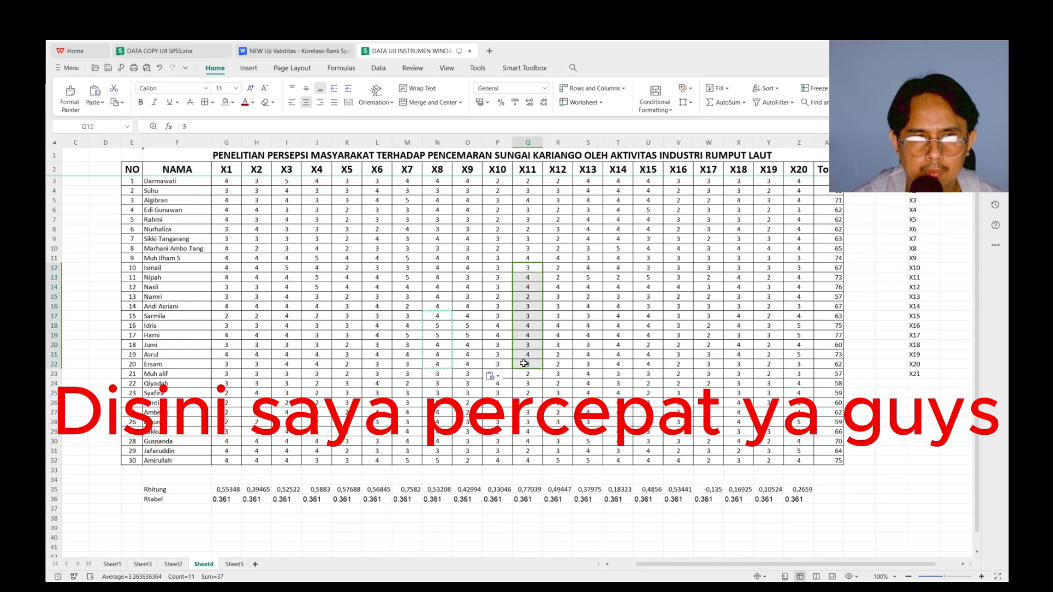
pyautogui.hotkey('ctrl', 'c')
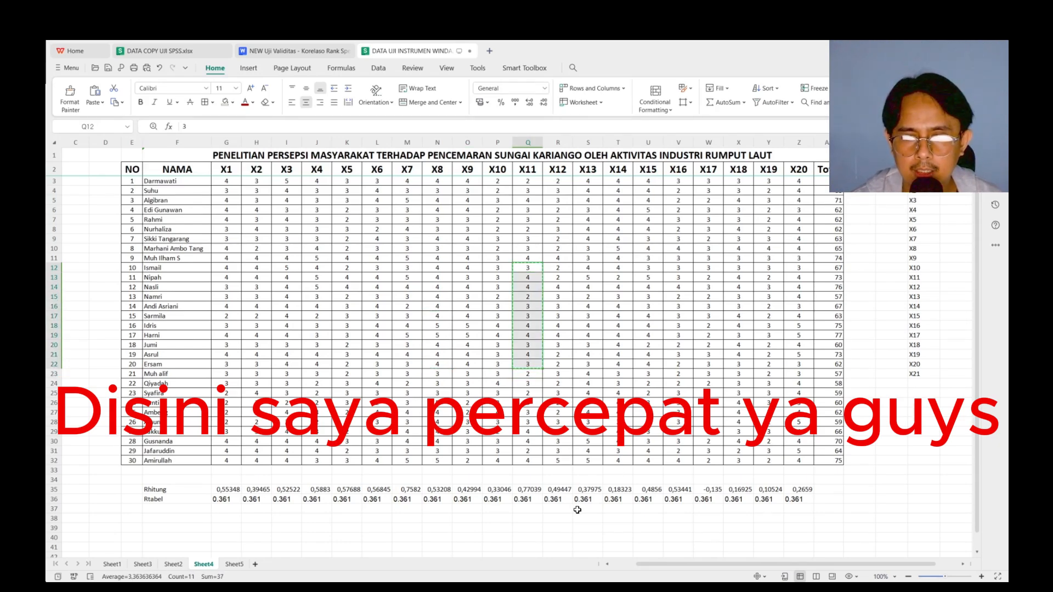
pyautogui.click(618, 268)
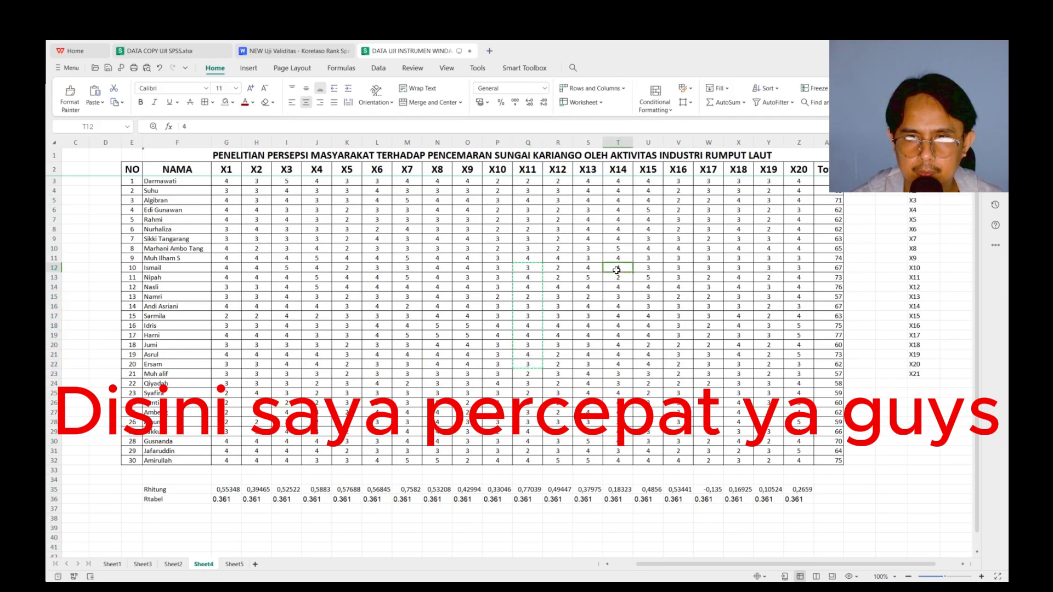
pyautogui.hotkey('ctrl', 'v')
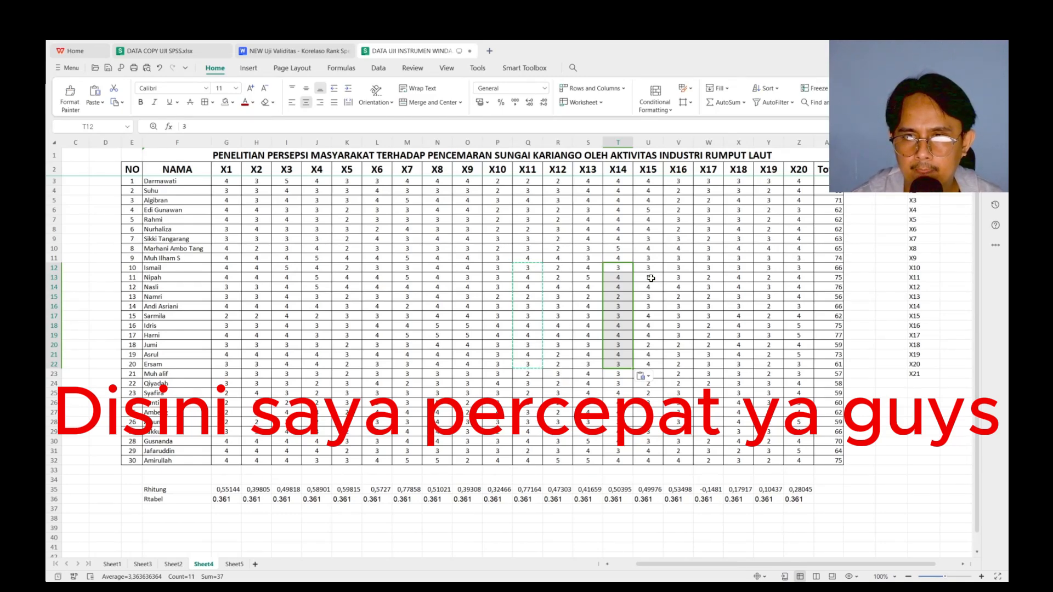
# Paste the copied X11 scores over rows 12 to 22 of X17, X18, X19 and X20 in columns W to Z
pyautogui.click(707, 268)
pyautogui.hotkey('ctrl', 'v')
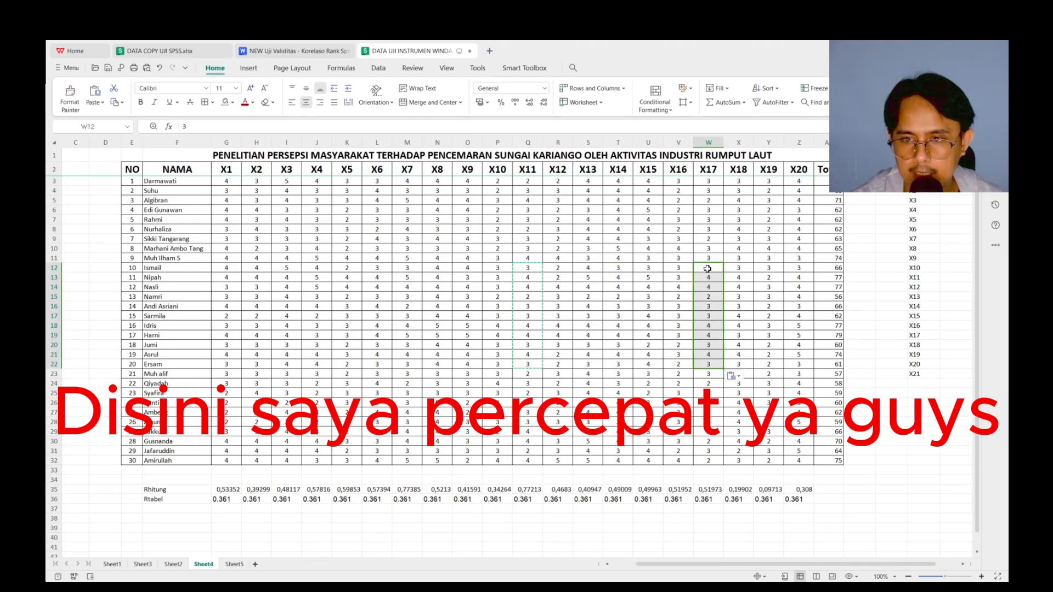
pyautogui.click(740, 269)
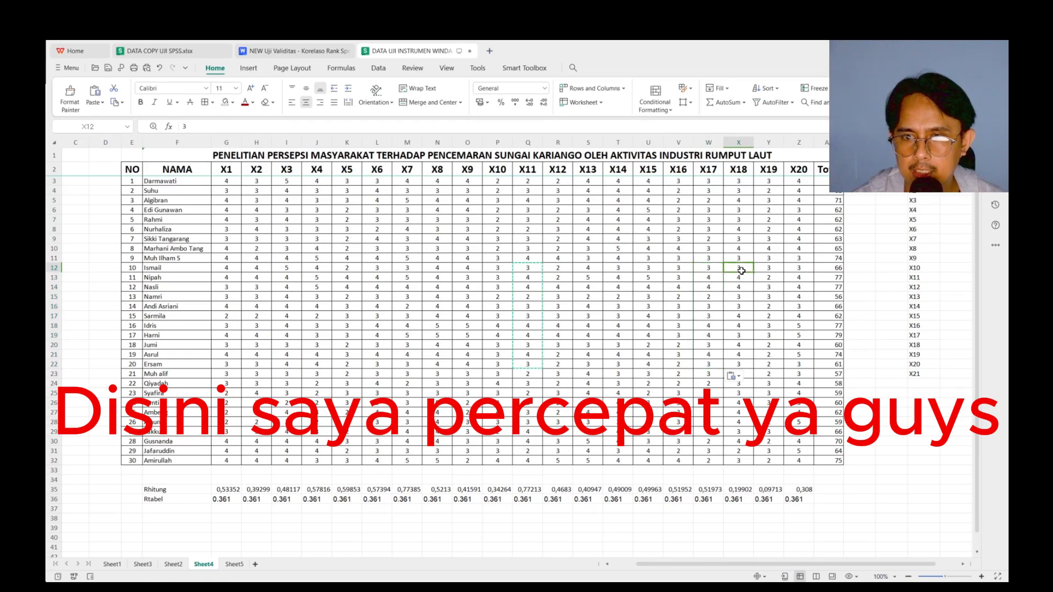
pyautogui.hotkey('ctrl', 'v')
pyautogui.click(767, 268)
pyautogui.hotkey('ctrl', 'v')
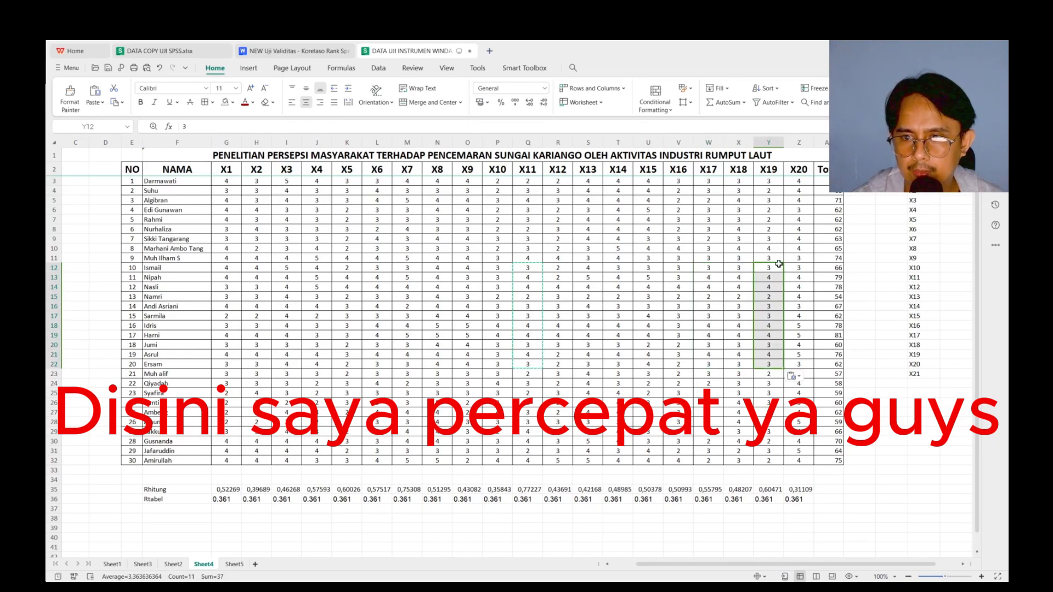
pyautogui.click(799, 268)
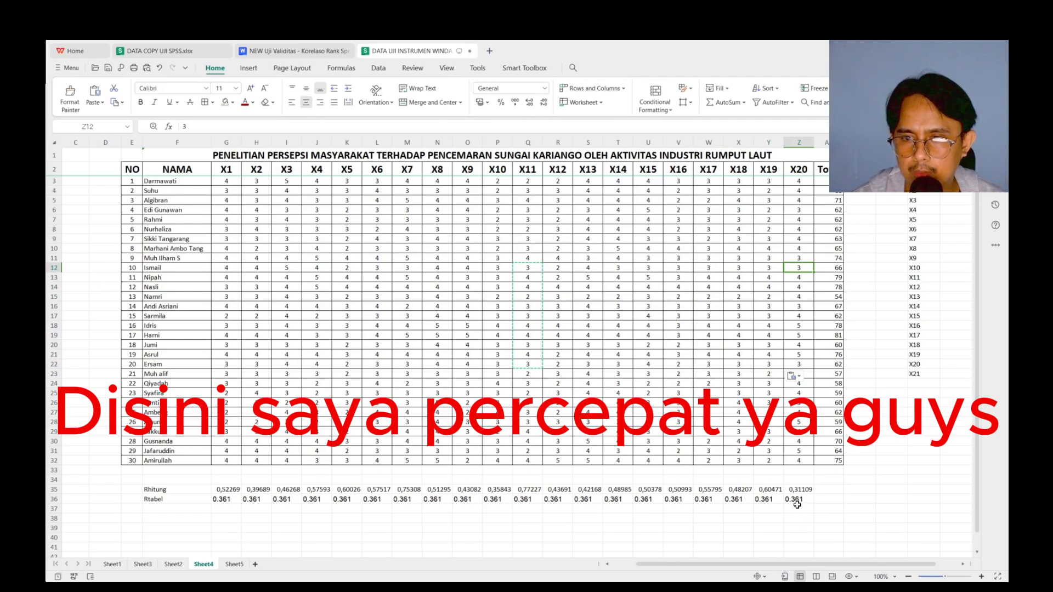
pyautogui.hotkey('ctrl', 'v')
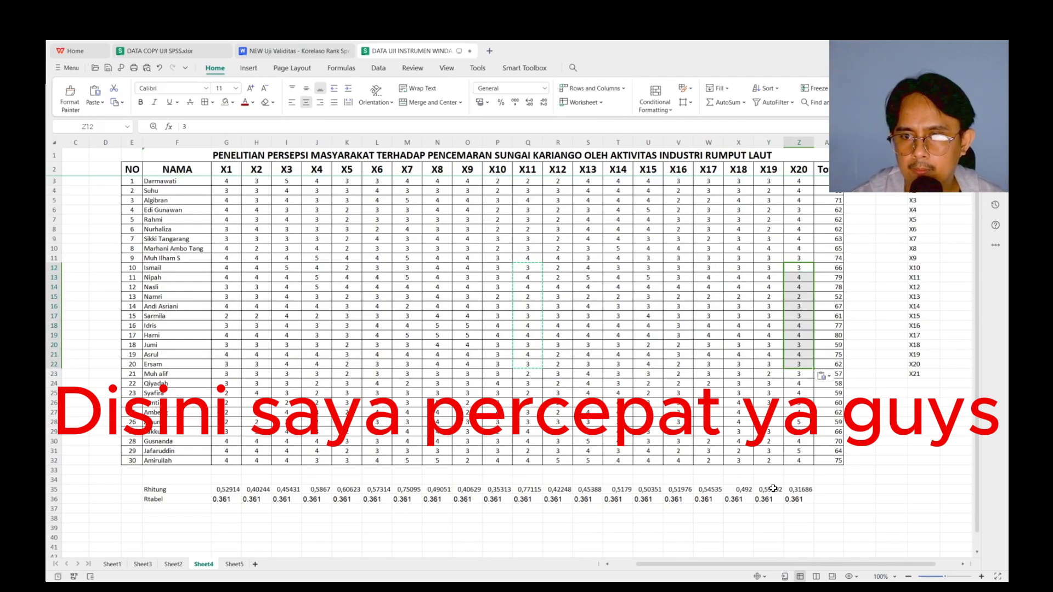
# Copy the X19 scores from Y27:Y32 over the X20 scores in Z27:Z32
pyautogui.click(722, 416)
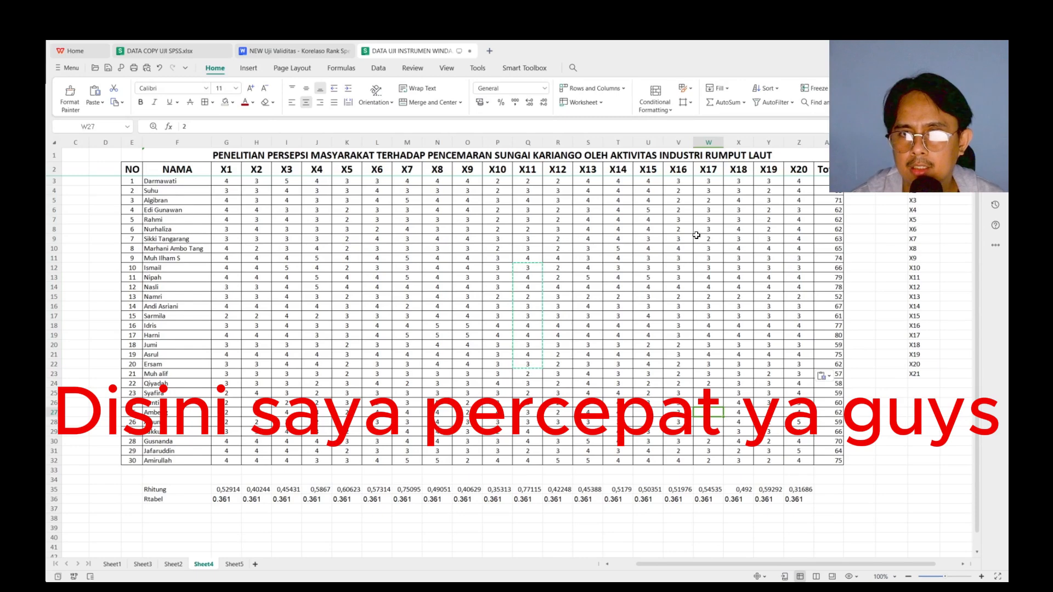
pyautogui.click(769, 420)
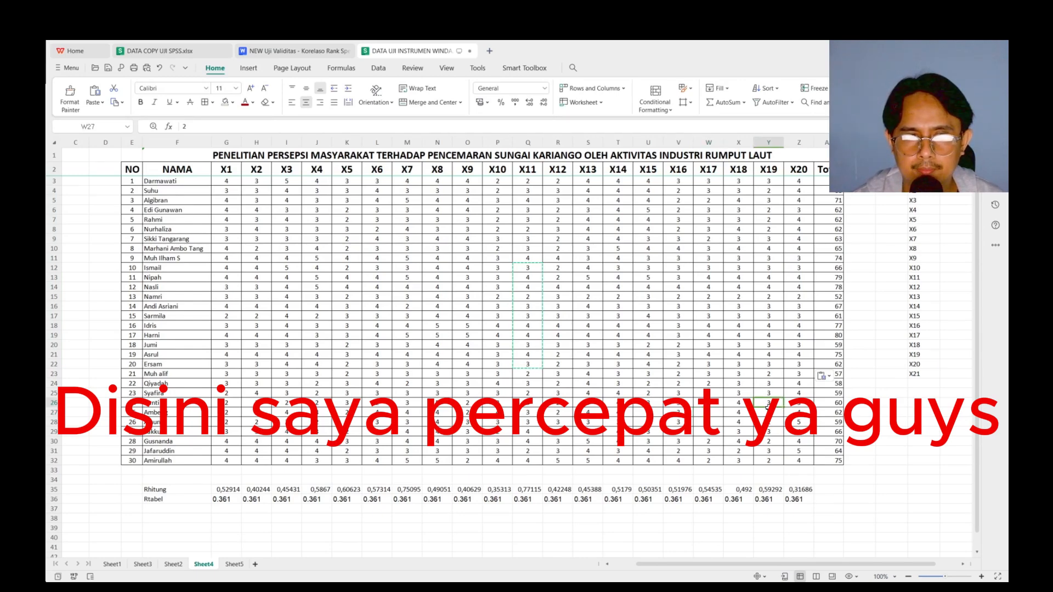
pyautogui.keyDown('shift'); pyautogui.click(770, 462); pyautogui.keyUp('shift')
pyautogui.hotkey('ctrl', 'c')
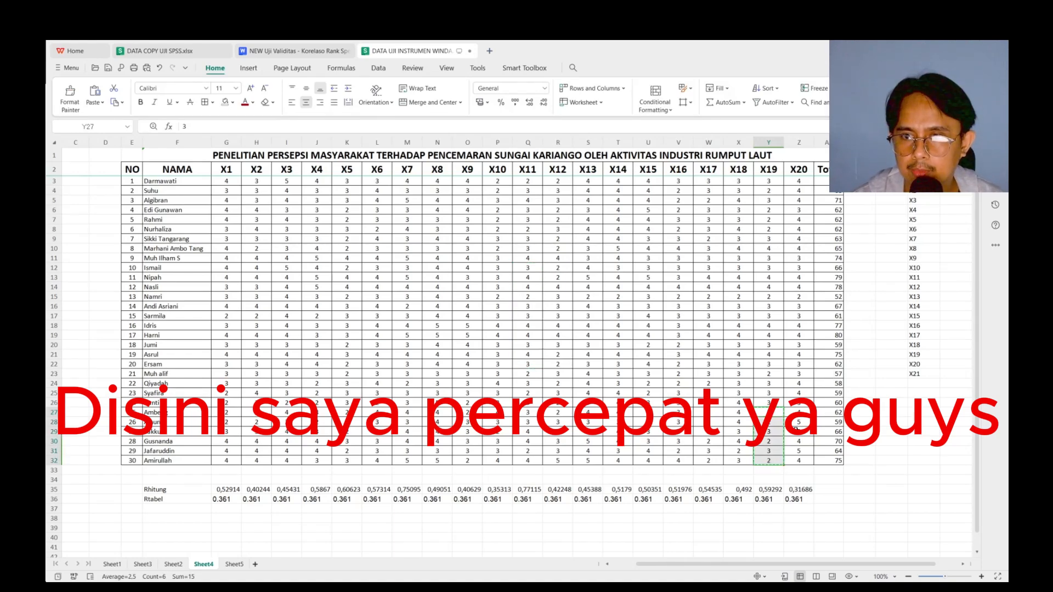
pyautogui.click(799, 412)
pyautogui.hotkey('ctrl', 'v')
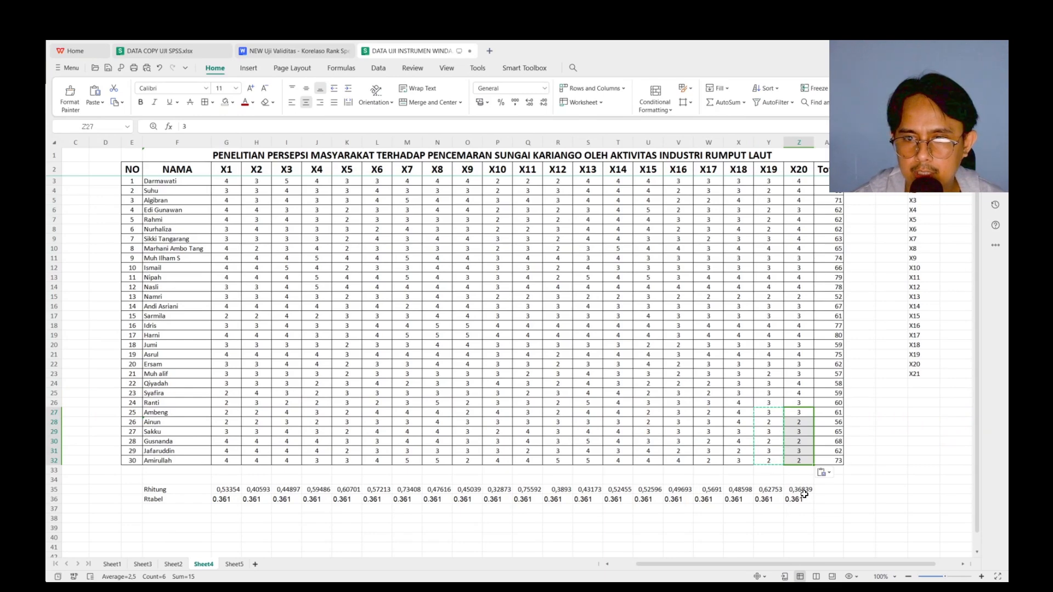
# Copy the adjusted scores and totals in G3:AA32 and paste them over the SPSS Data Editor data, starting at X1 in row 1
pyautogui.click(314, 388)
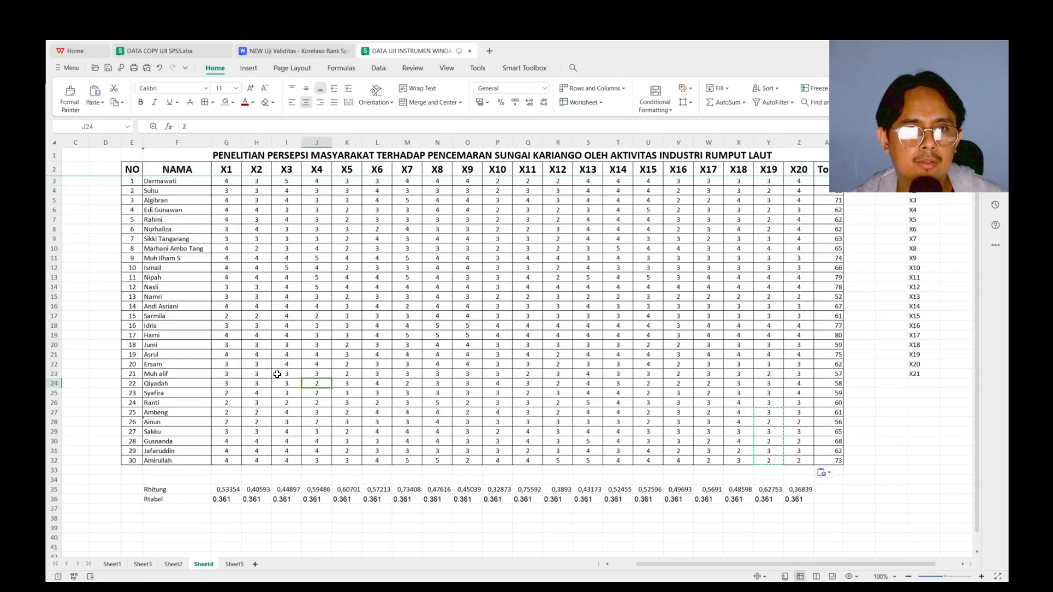
pyautogui.click(226, 181)
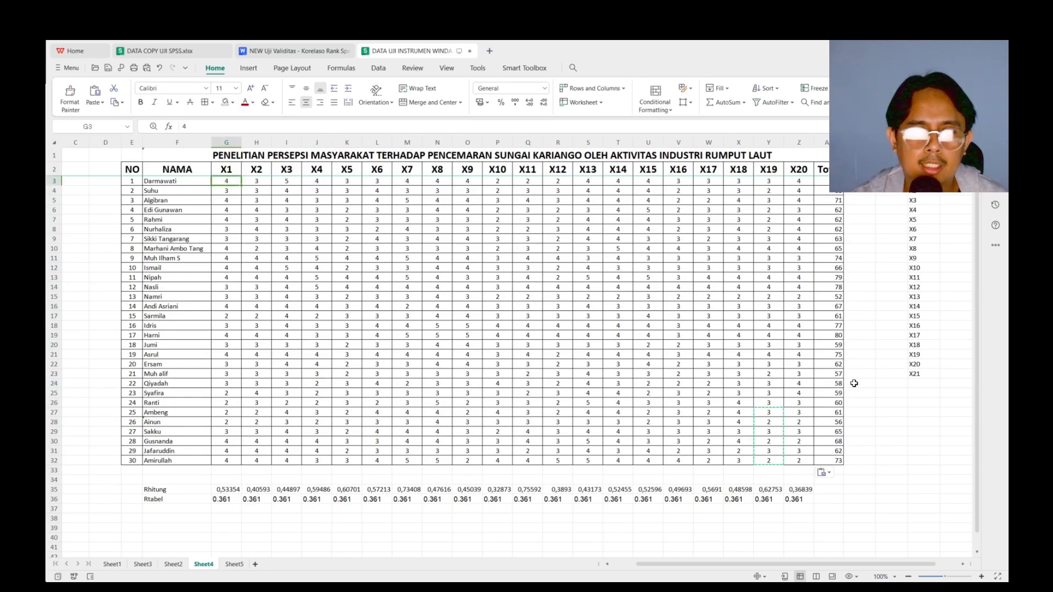
pyautogui.keyDown('shift'); pyautogui.click(828, 461); pyautogui.keyUp('shift')
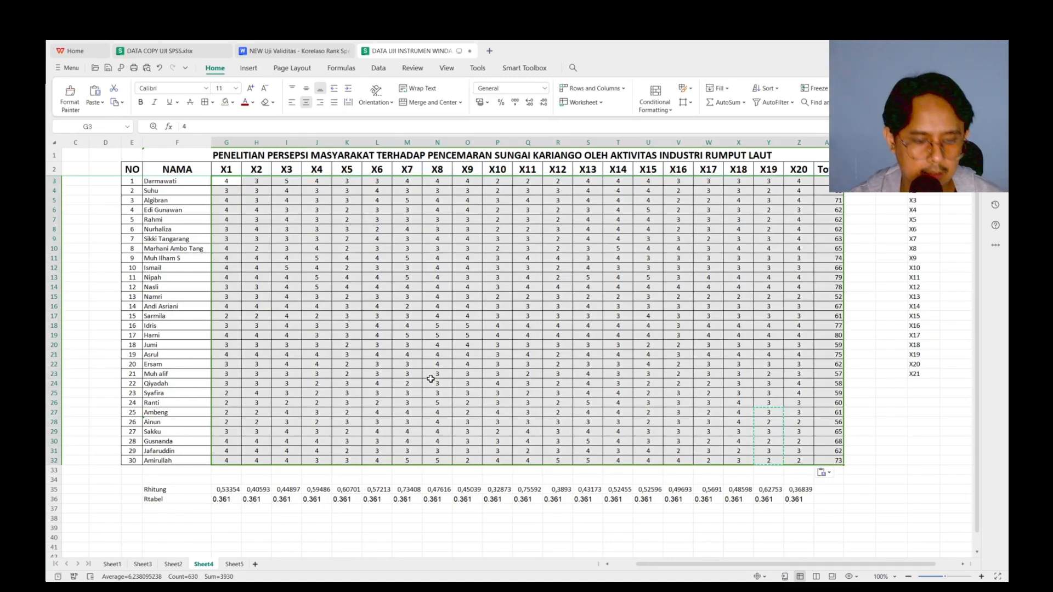
pyautogui.hotkey('ctrl', 'c')
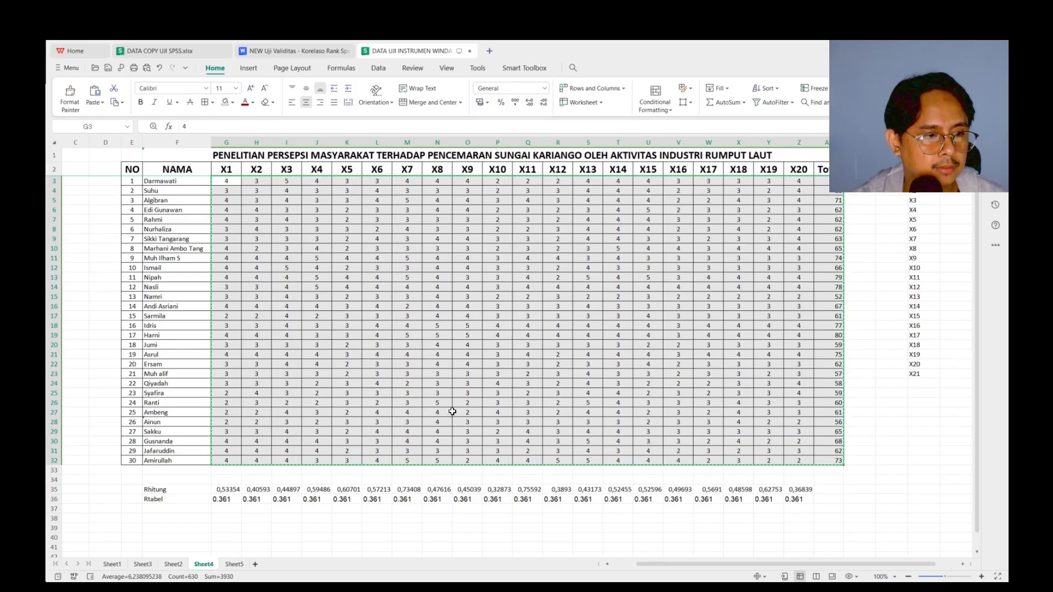
pyautogui.hotkey('alt', 'Tab')
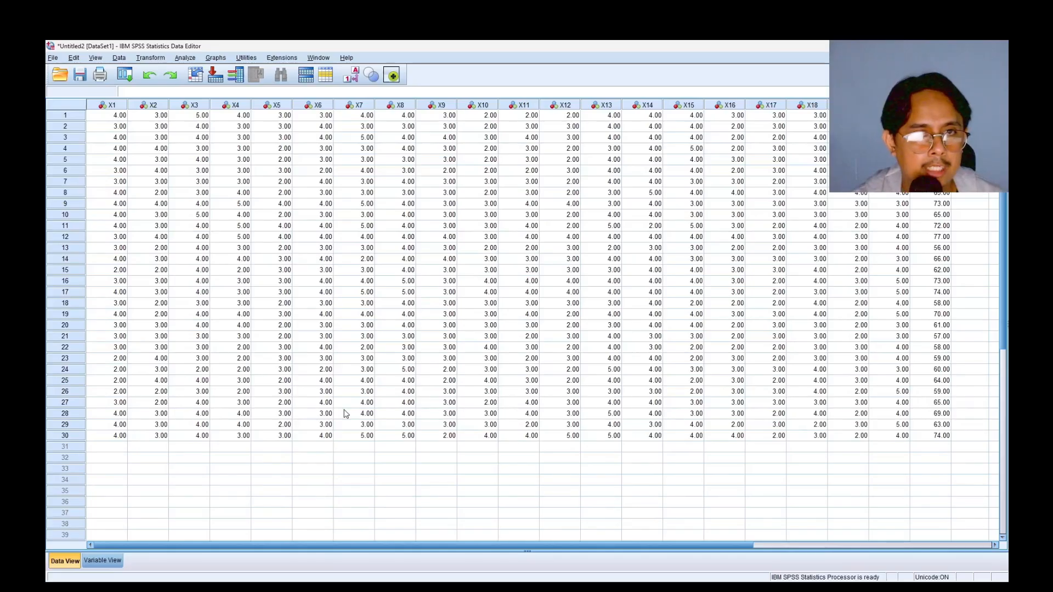
pyautogui.click(106, 117)
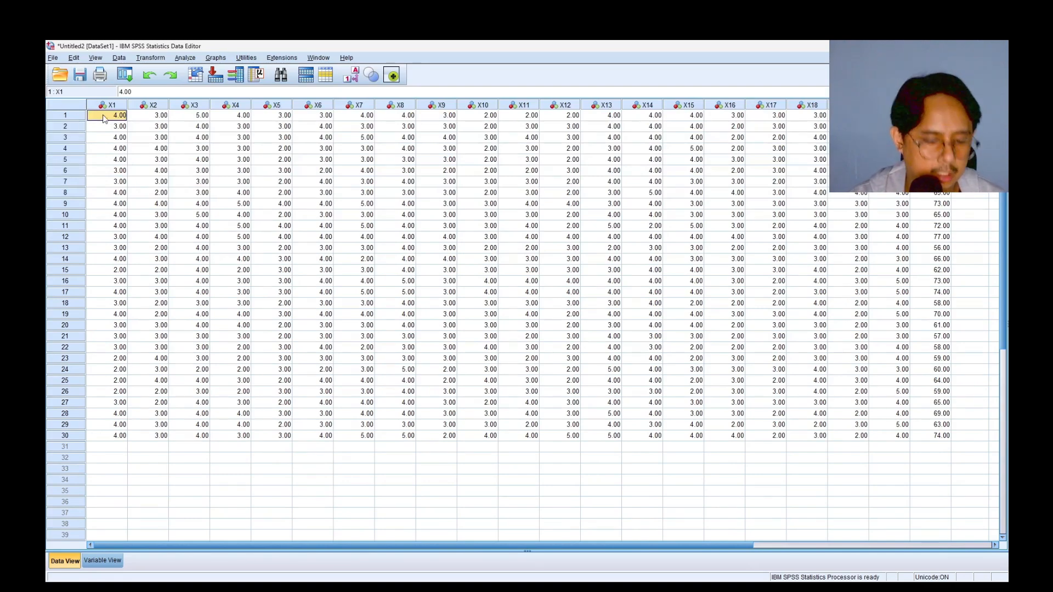
pyautogui.rightClick(109, 120)
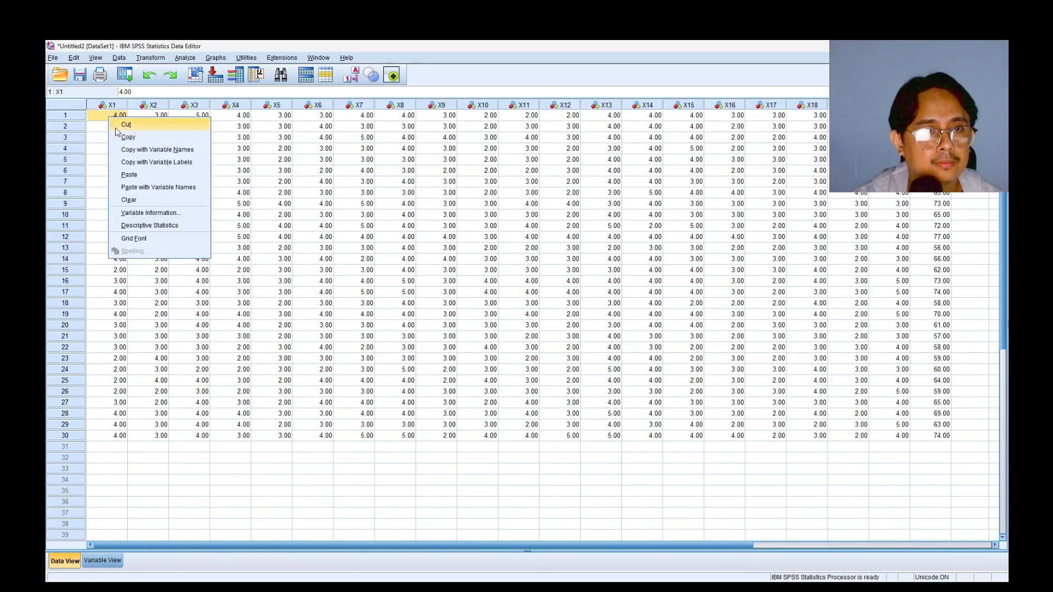
pyautogui.click(136, 175)
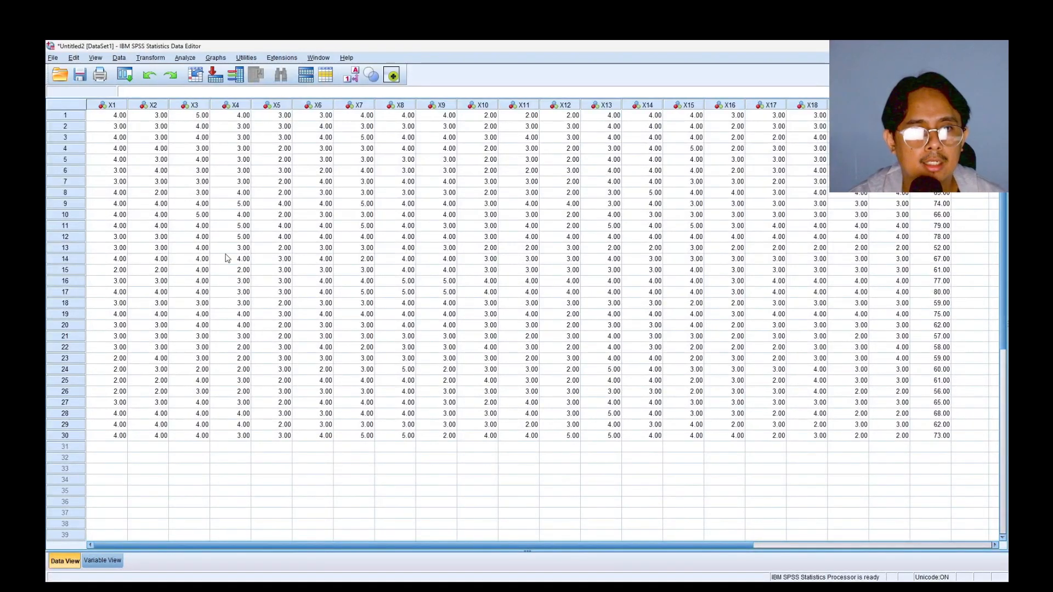
# Rerun the bivariate correlation with the variables and settings already chosen, and look through the new Correlations table
pyautogui.click(182, 58)
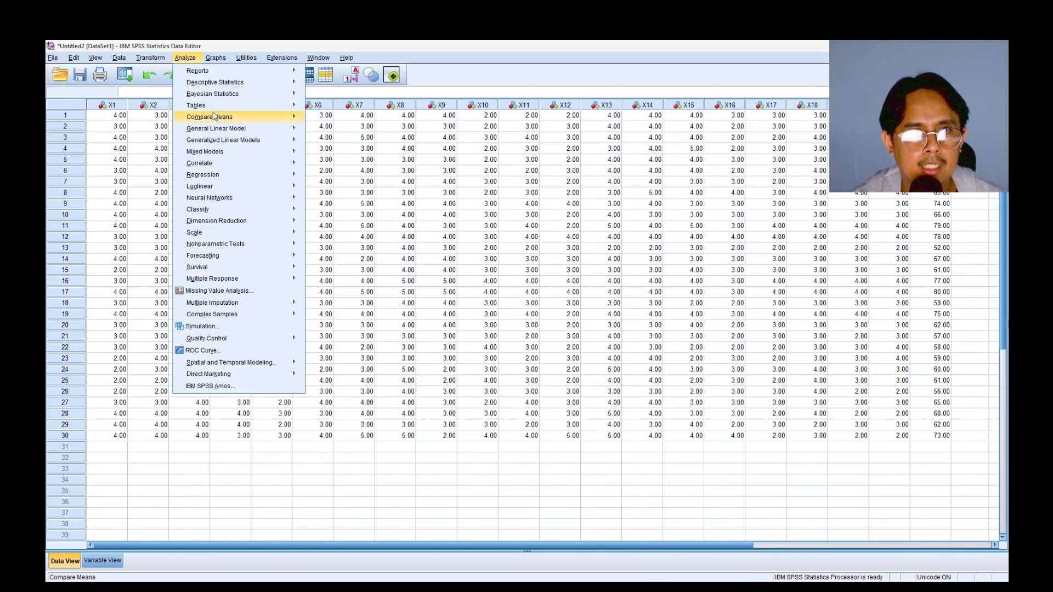
pyautogui.moveTo(240, 164)
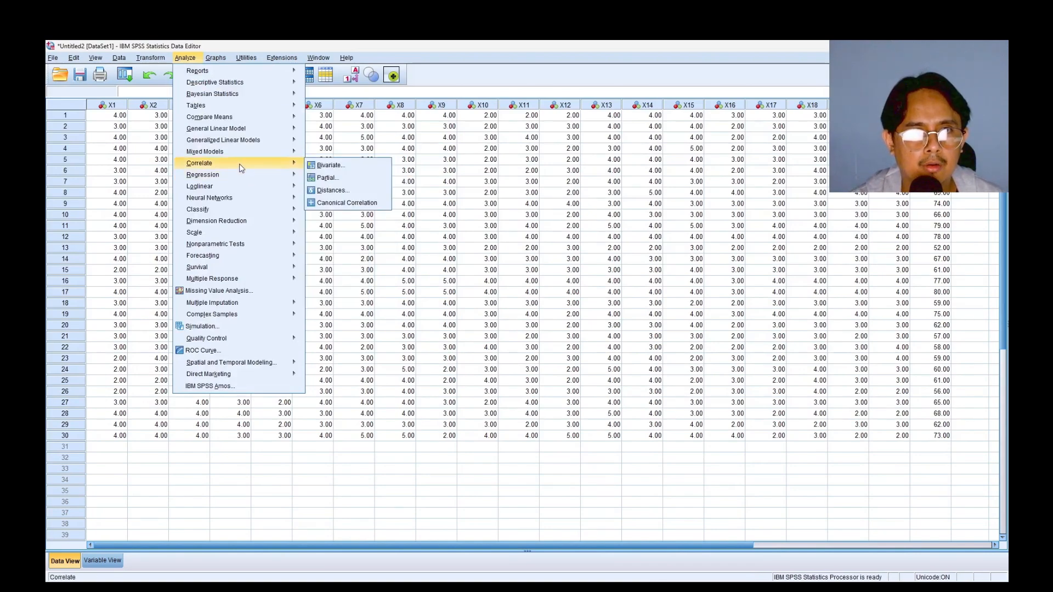
pyautogui.click(327, 165)
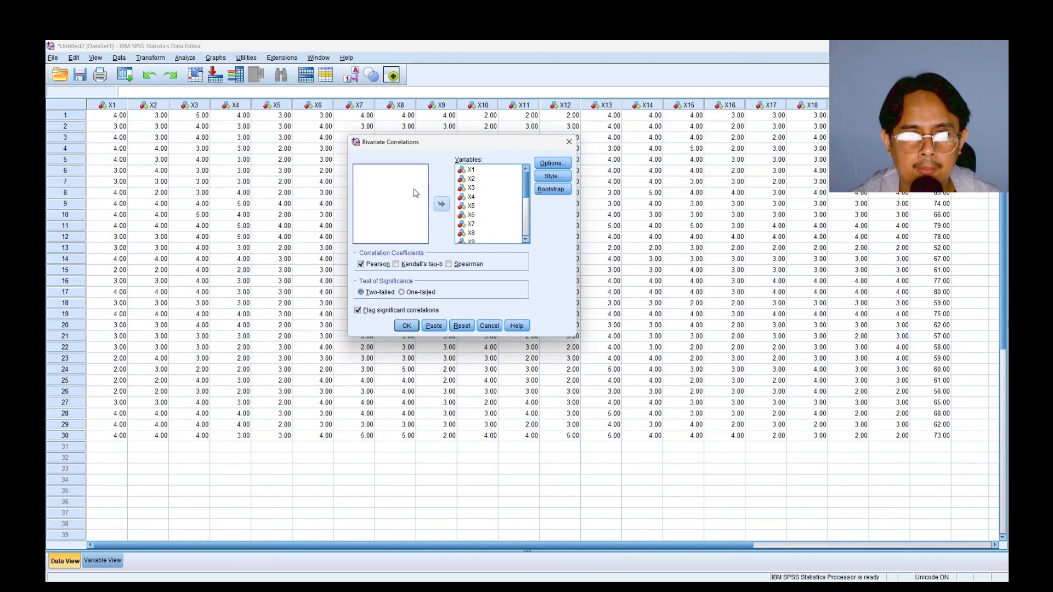
pyautogui.click(407, 326)
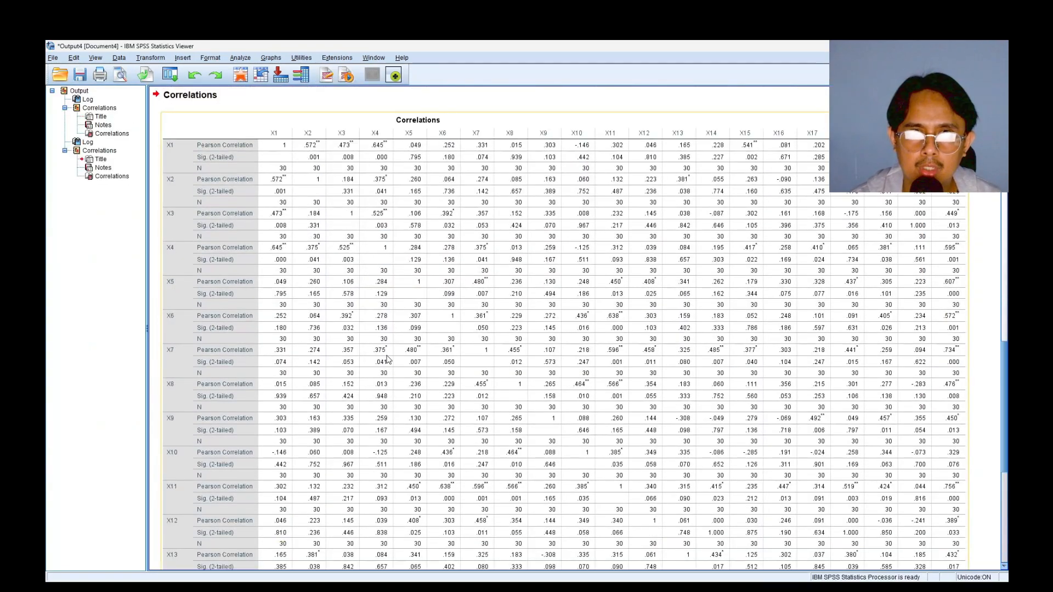
pyautogui.scroll(-10, 330, 296)
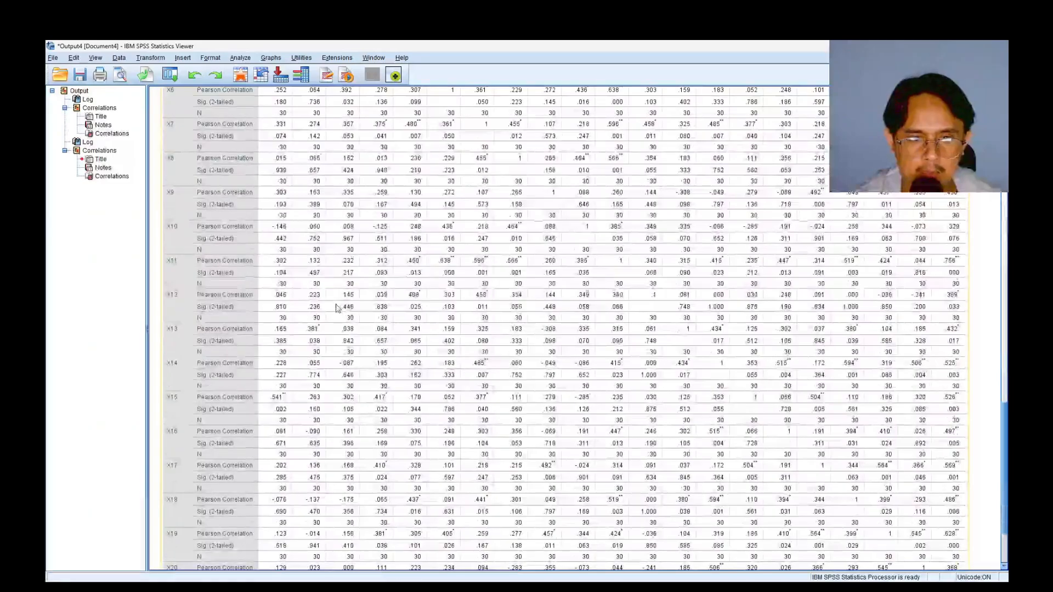